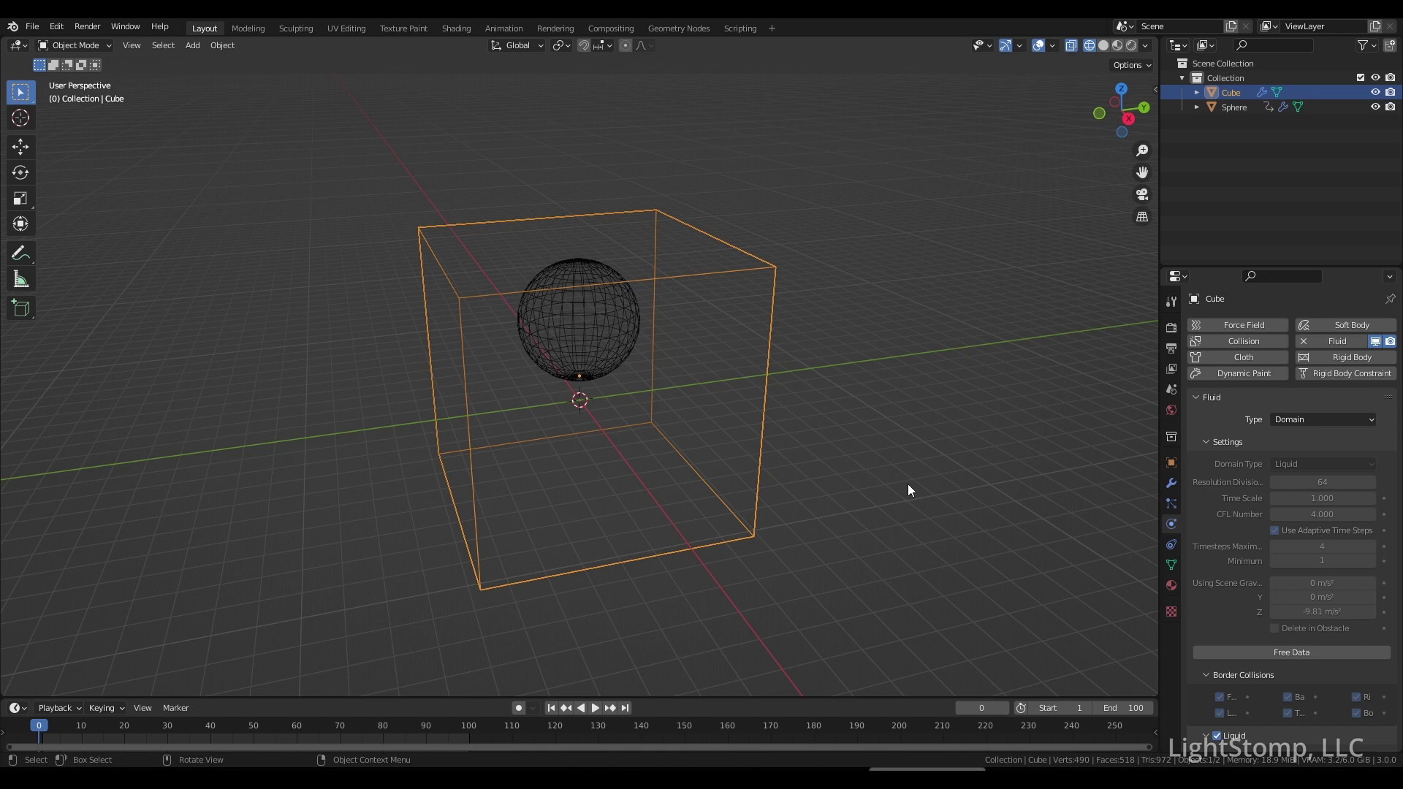
# Play the baked liquid simulation through its splash, then rewind the playhead to frame 0
pyautogui.press('space')
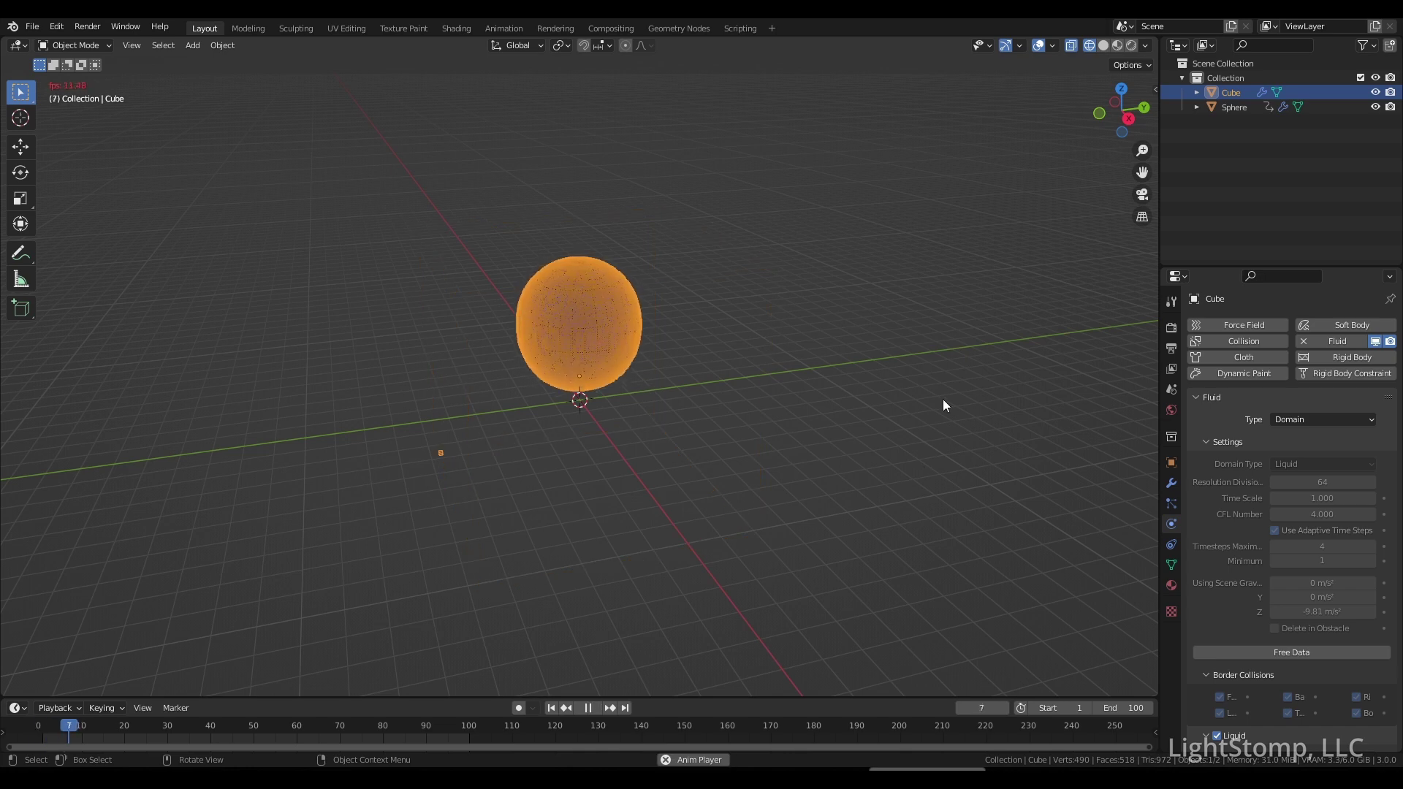
pyautogui.click(498, 168)
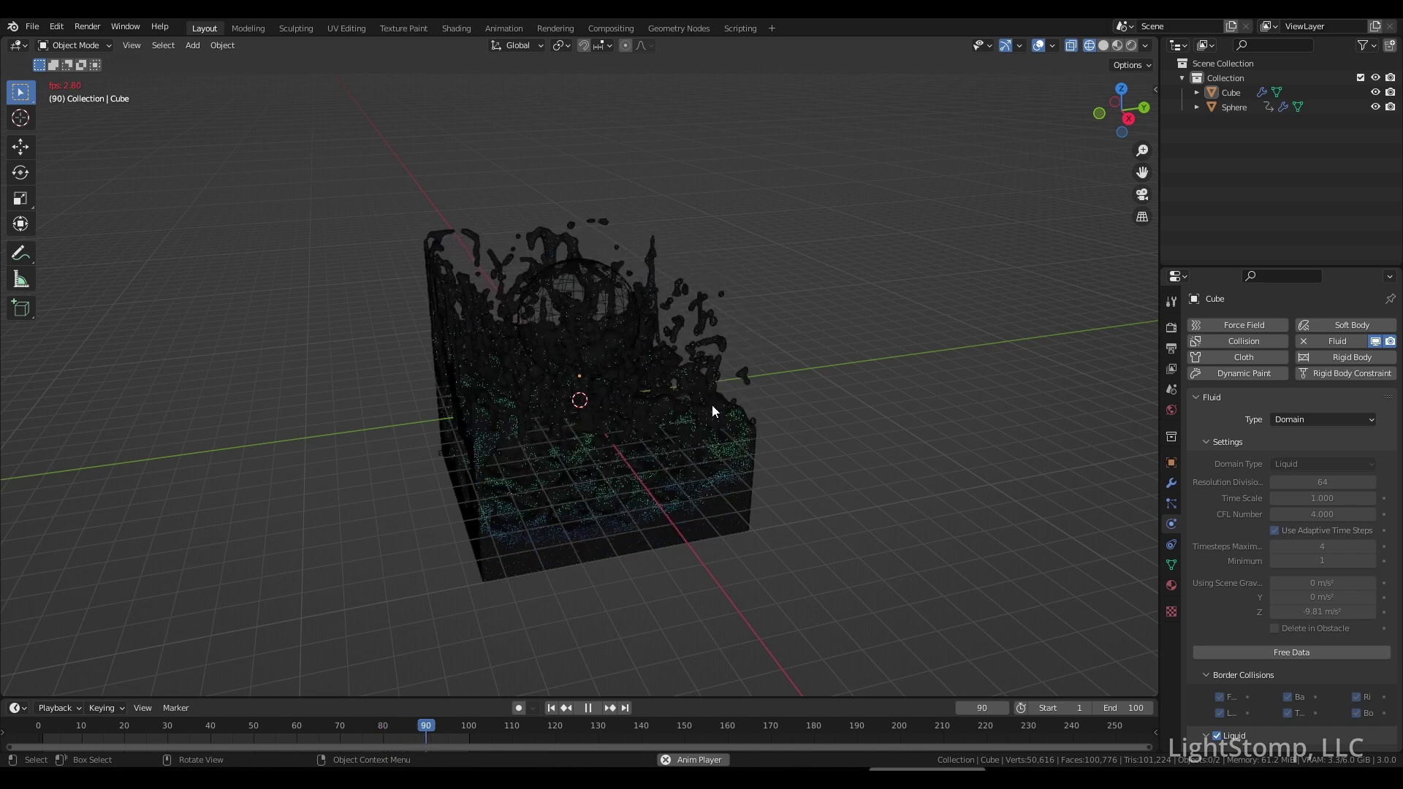
pyautogui.click(113, 729)
pyautogui.moveTo(113, 729); pyautogui.dragTo(38, 729)
# Stop playback and rotate the Sphere and Cube domain 90° around global X
pyautogui.press('space')
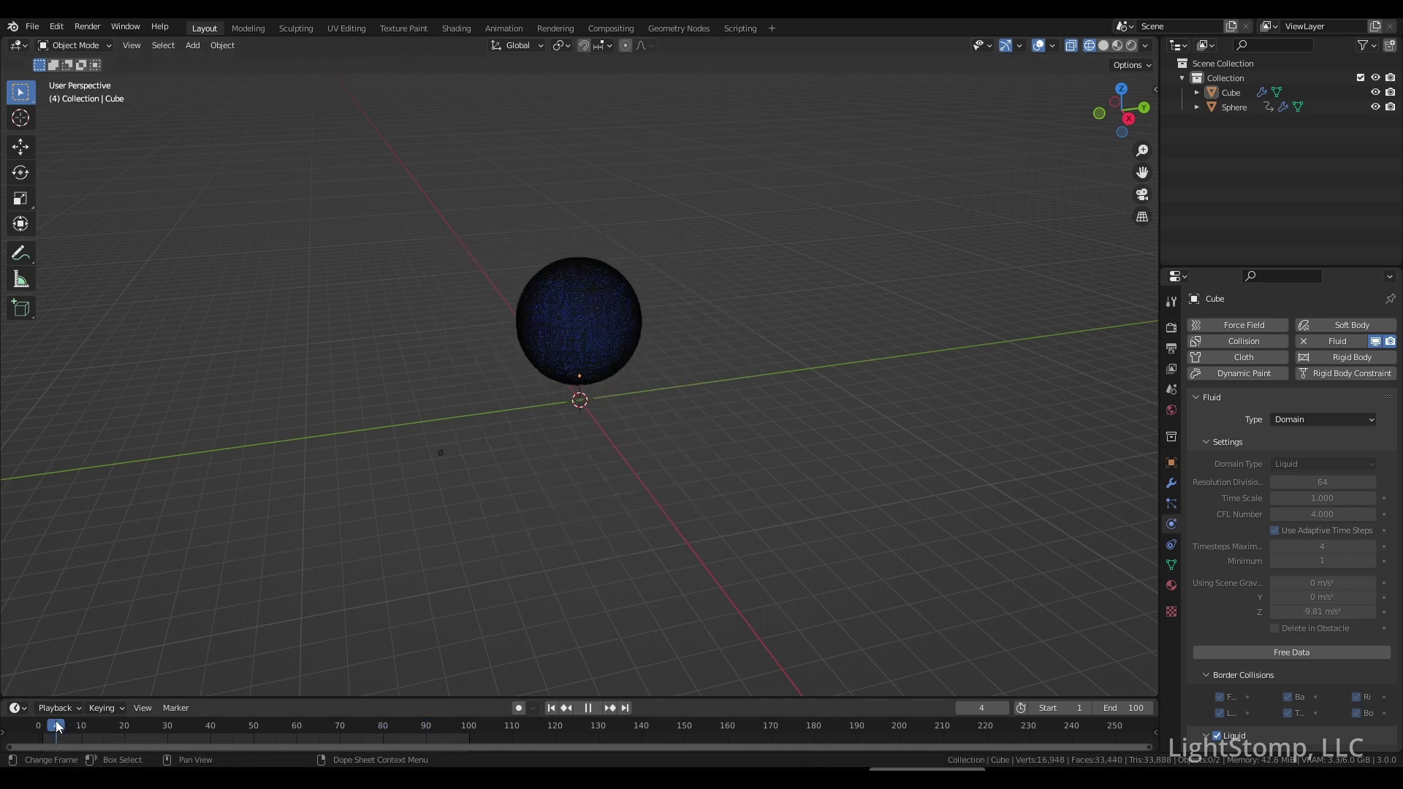
pyautogui.click(570, 308)
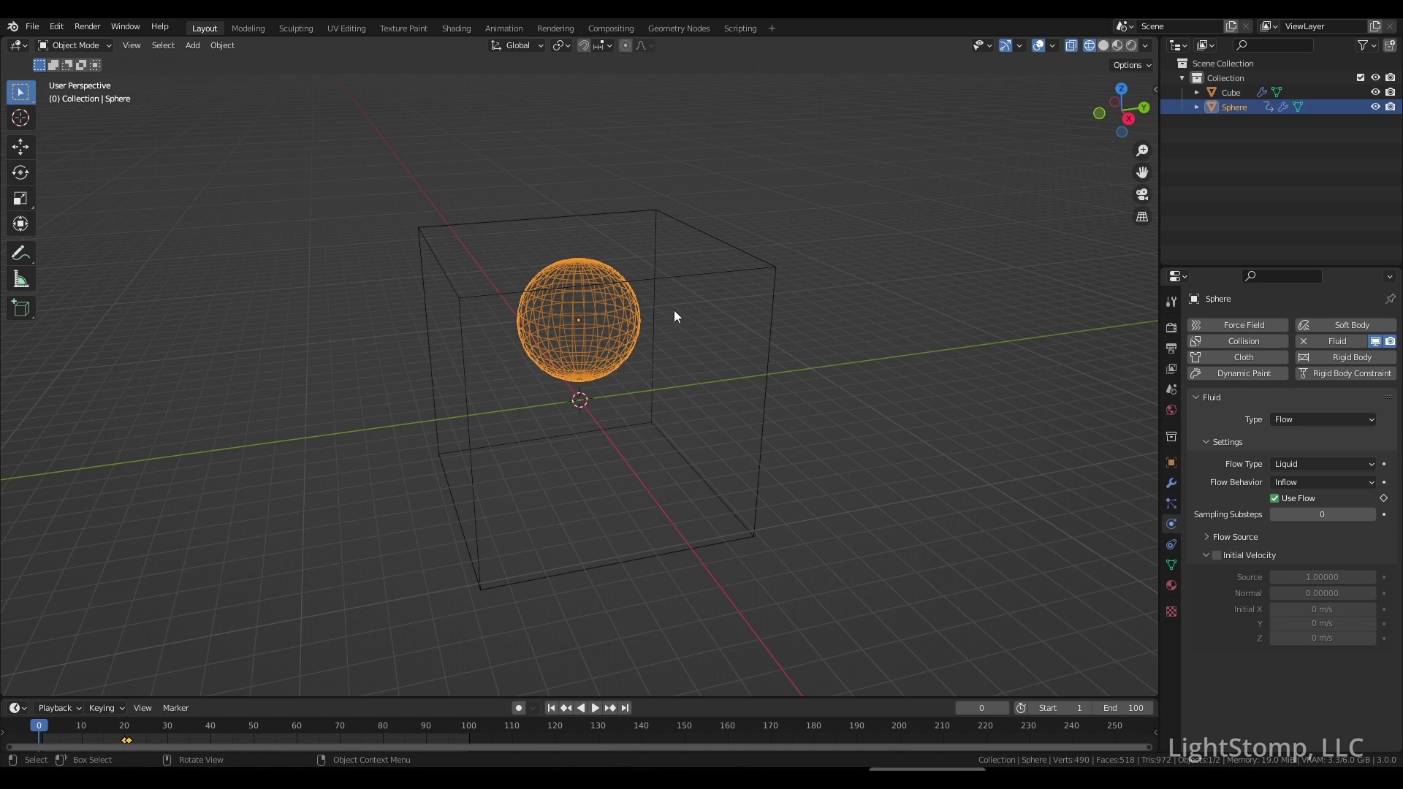
pyautogui.click(671, 312)
pyautogui.keyDown('shift'); pyautogui.click(572, 334); pyautogui.keyUp('shift')
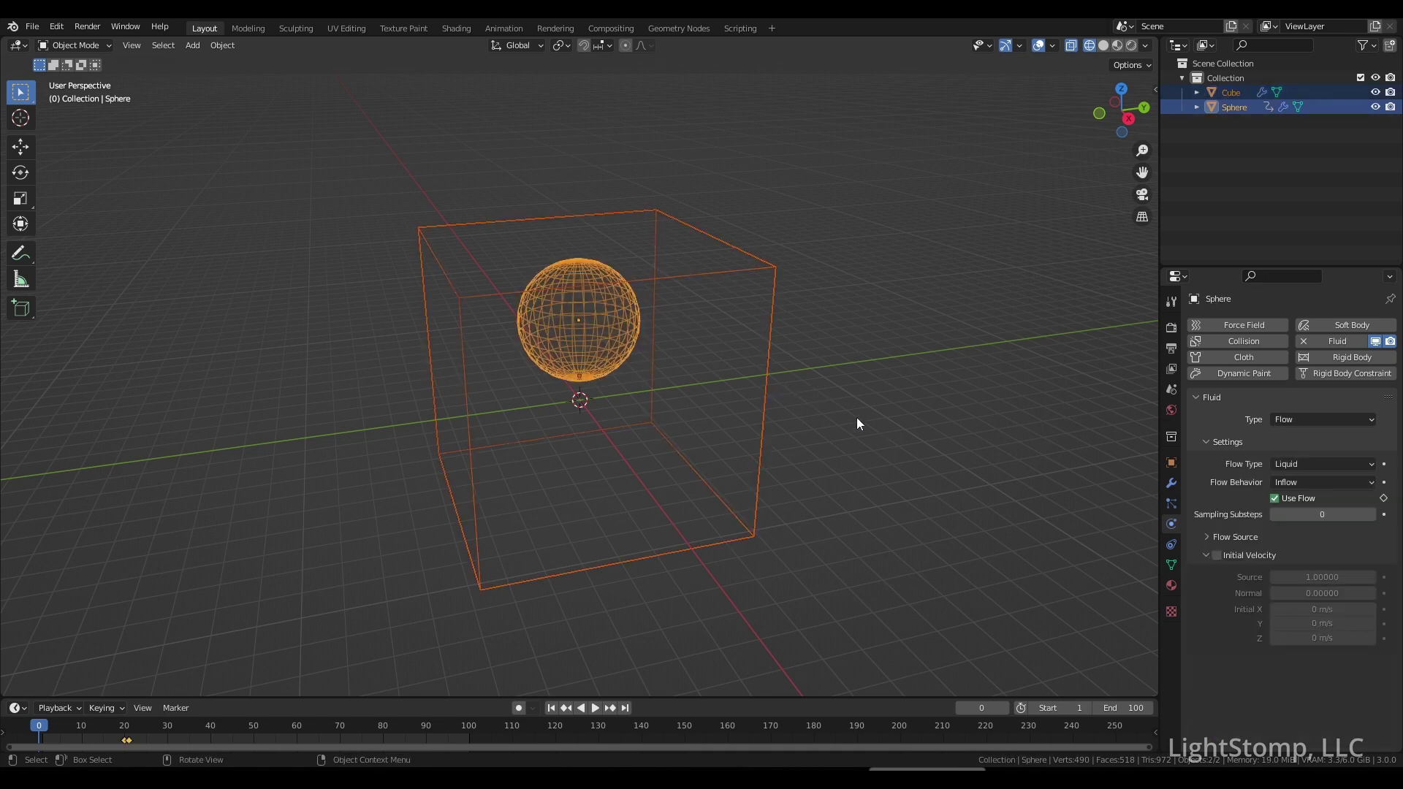
pyautogui.press('r')
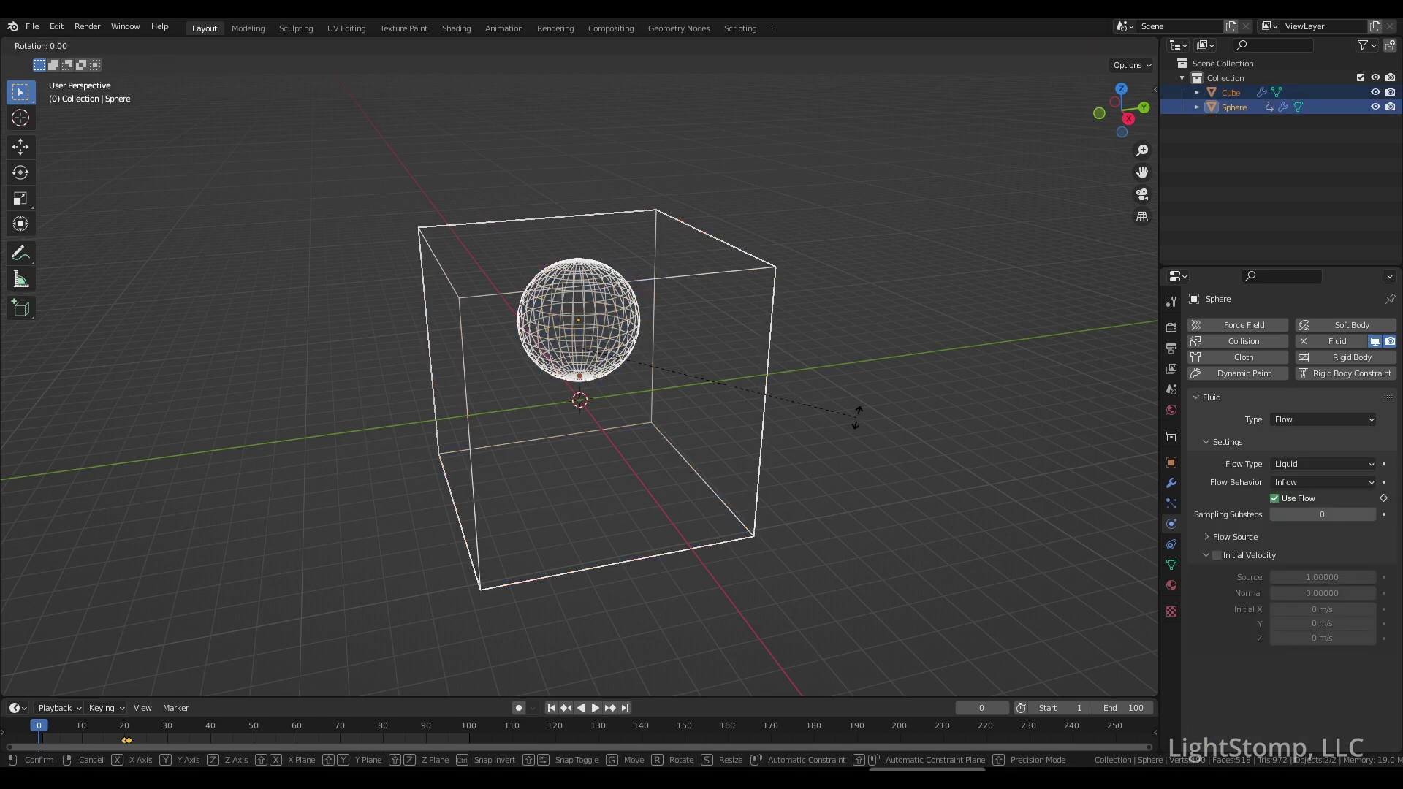
pyautogui.write('x')
pyautogui.write('90')
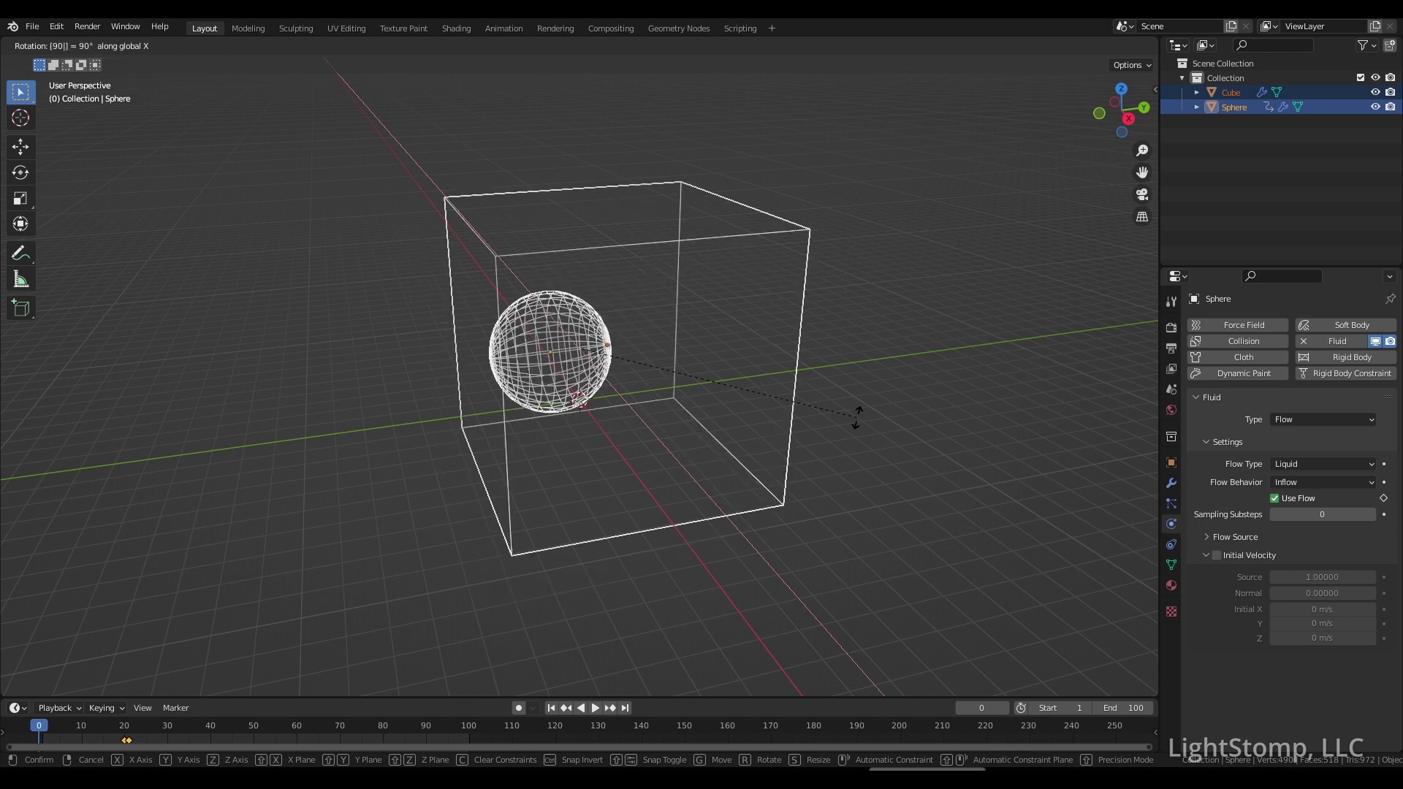
pyautogui.press('Return')
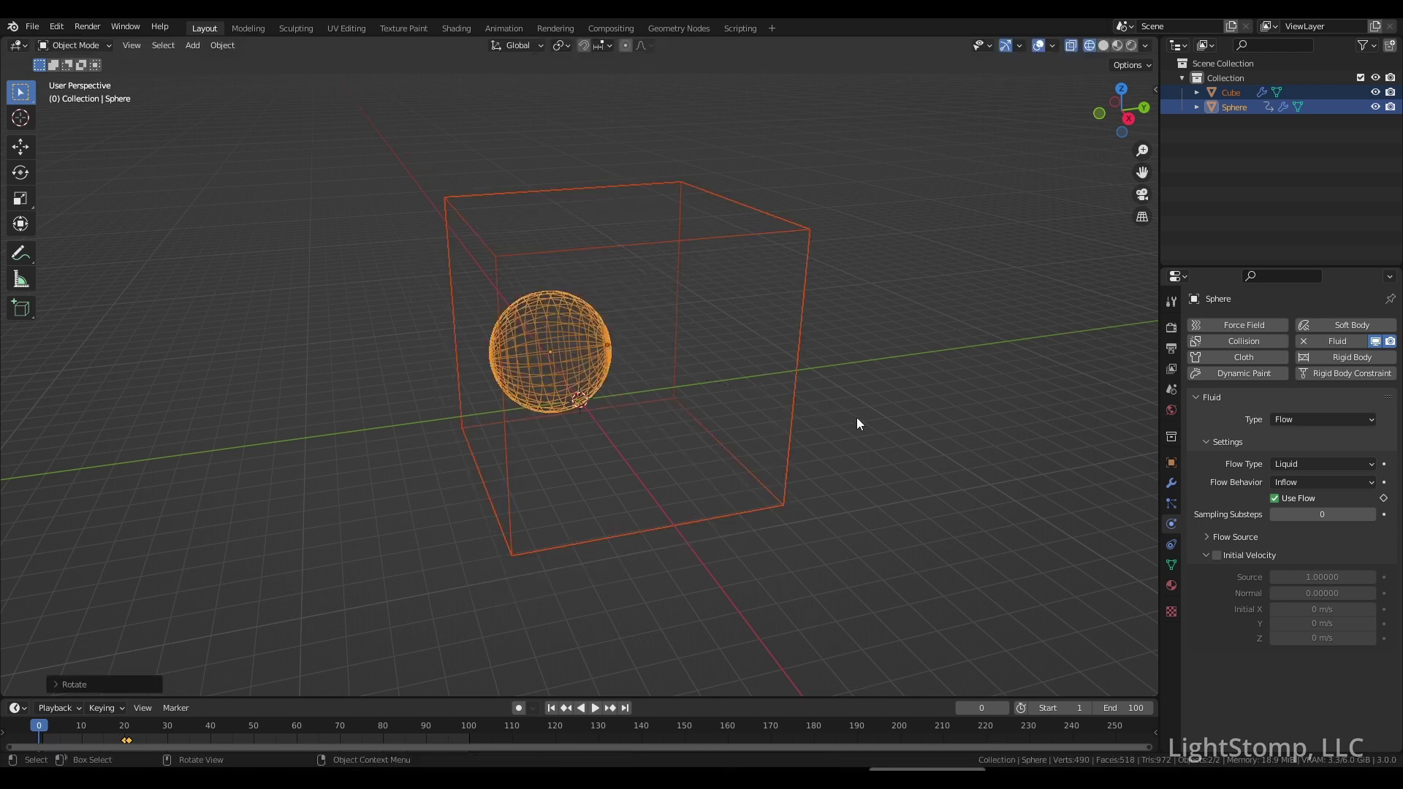
pyautogui.click(32, 26)
# Start an Alembic (.abc) export with FluidTest02.abc chosen as the output file
pyautogui.moveTo(79, 239)
pyautogui.click(271, 249)
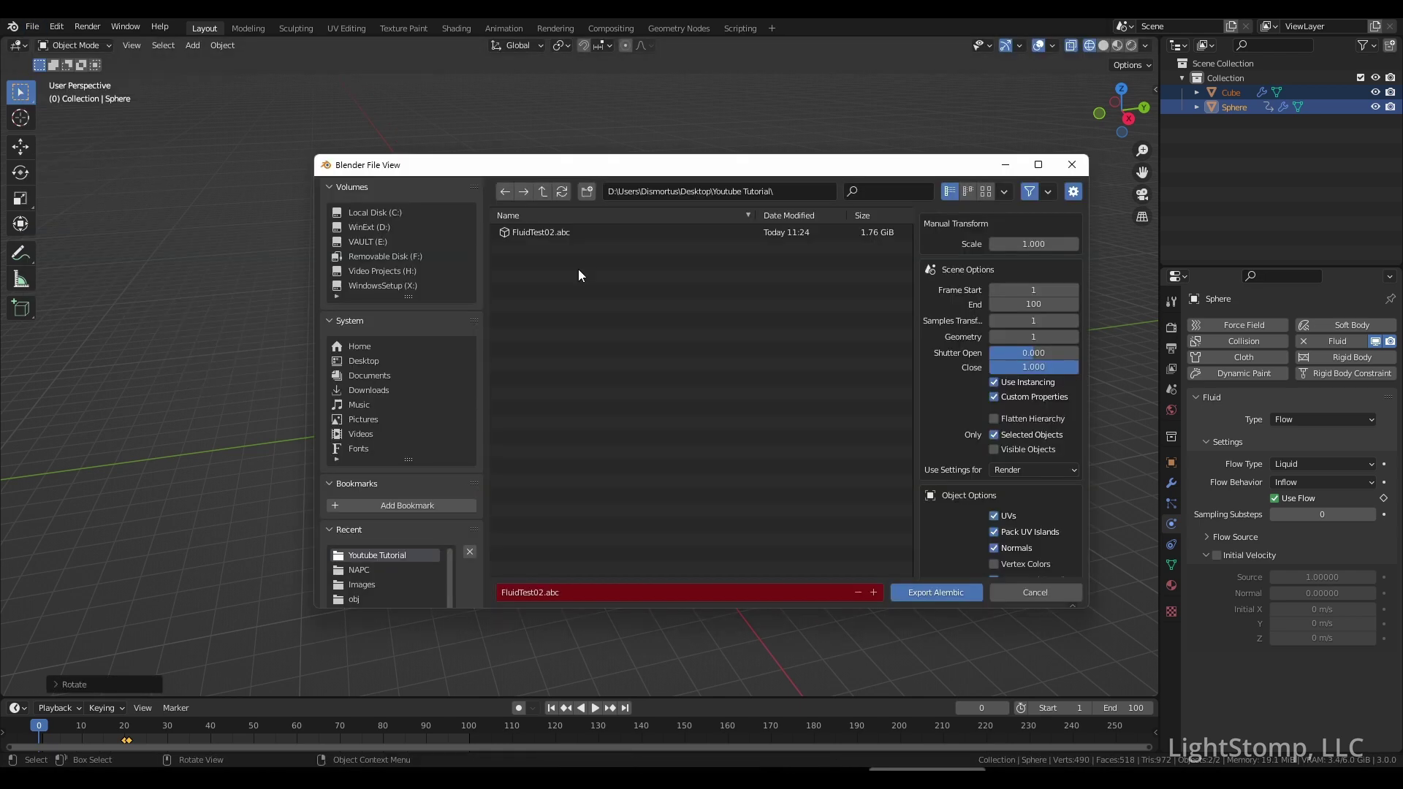
pyautogui.click(535, 237)
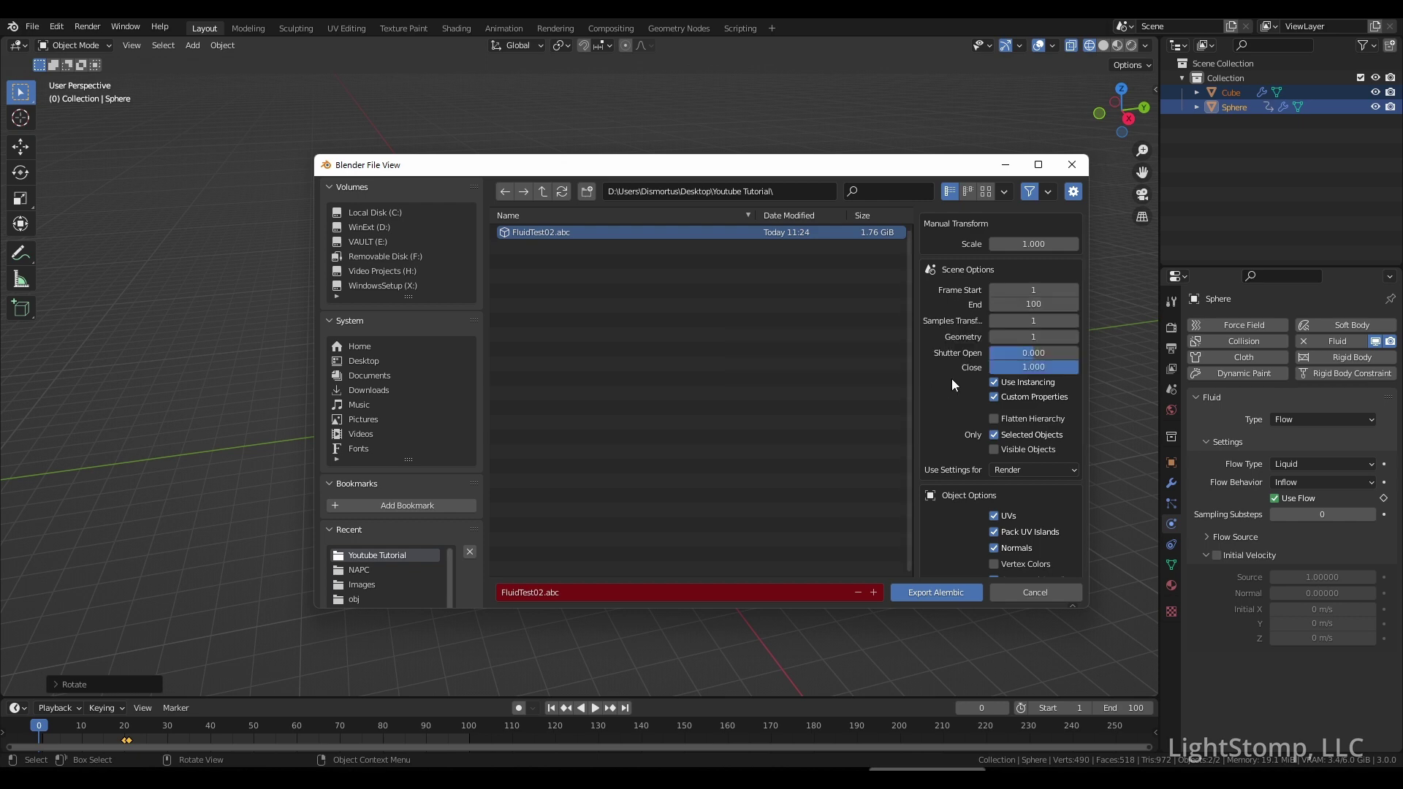
pyautogui.scroll(-1, 951, 377)
# Move the export window aside and select the baked fluid domain mesh
pyautogui.scroll(-2, 951, 362)
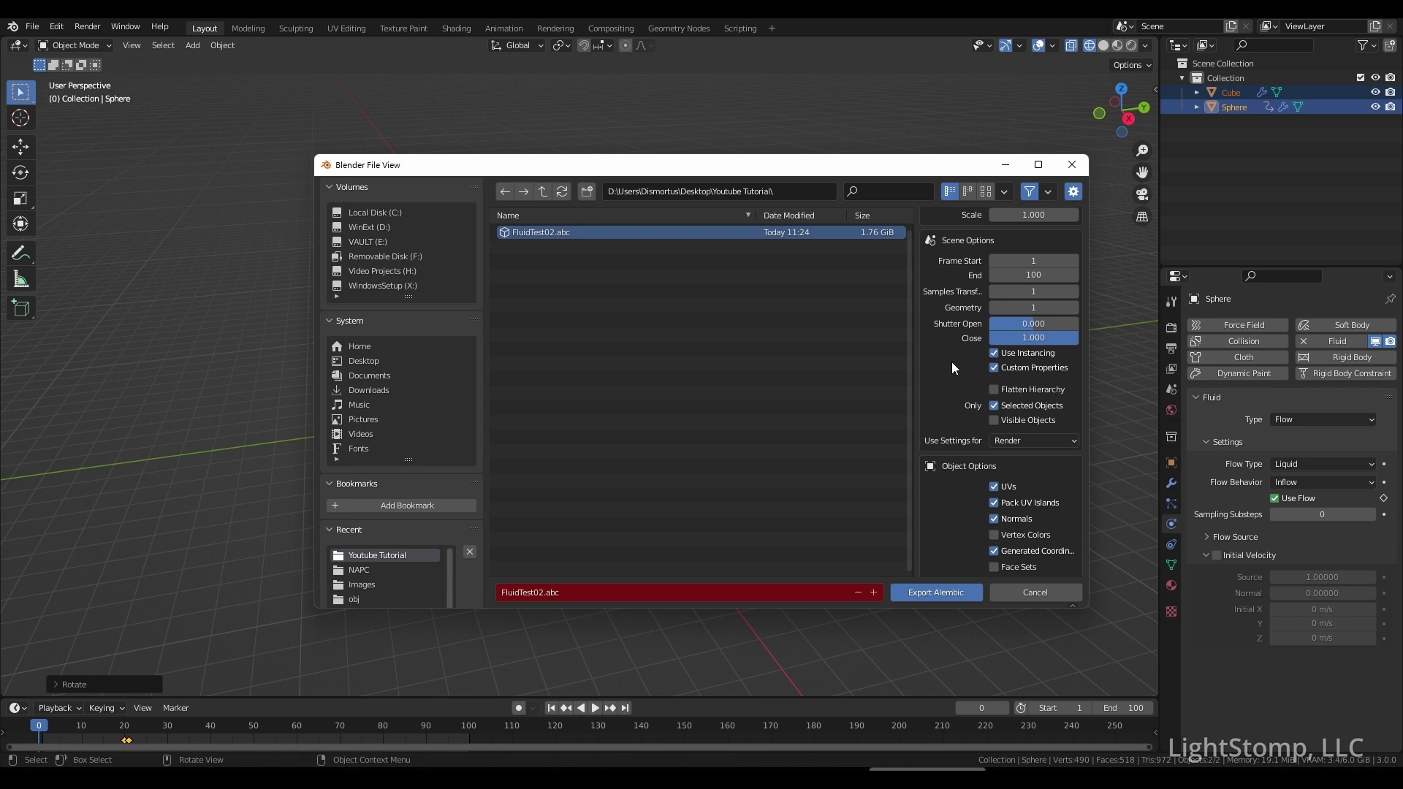
pyautogui.moveTo(930, 168); pyautogui.dragTo(385, 86)
pyautogui.moveTo(385, 85); pyautogui.dragTo(331, 86)
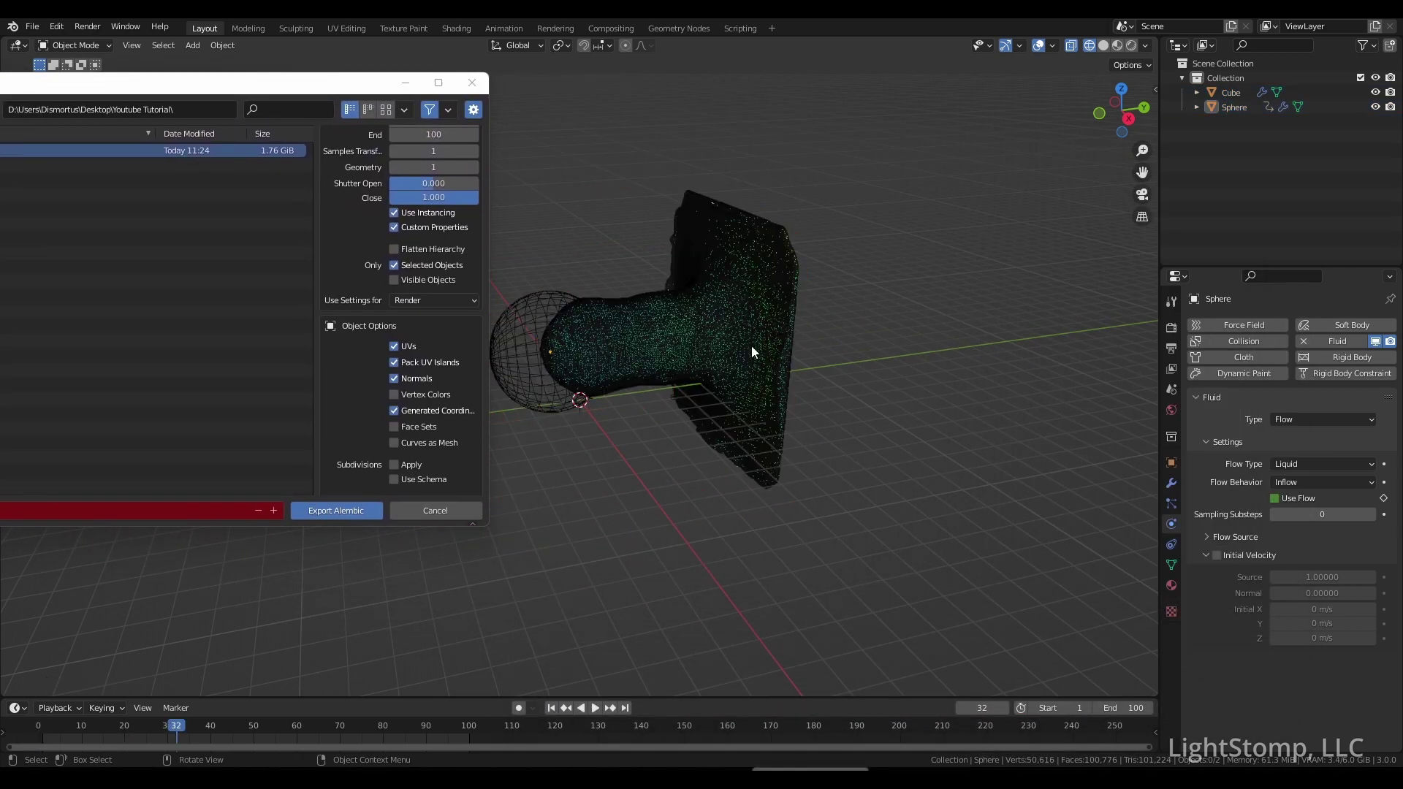
pyautogui.click(753, 333)
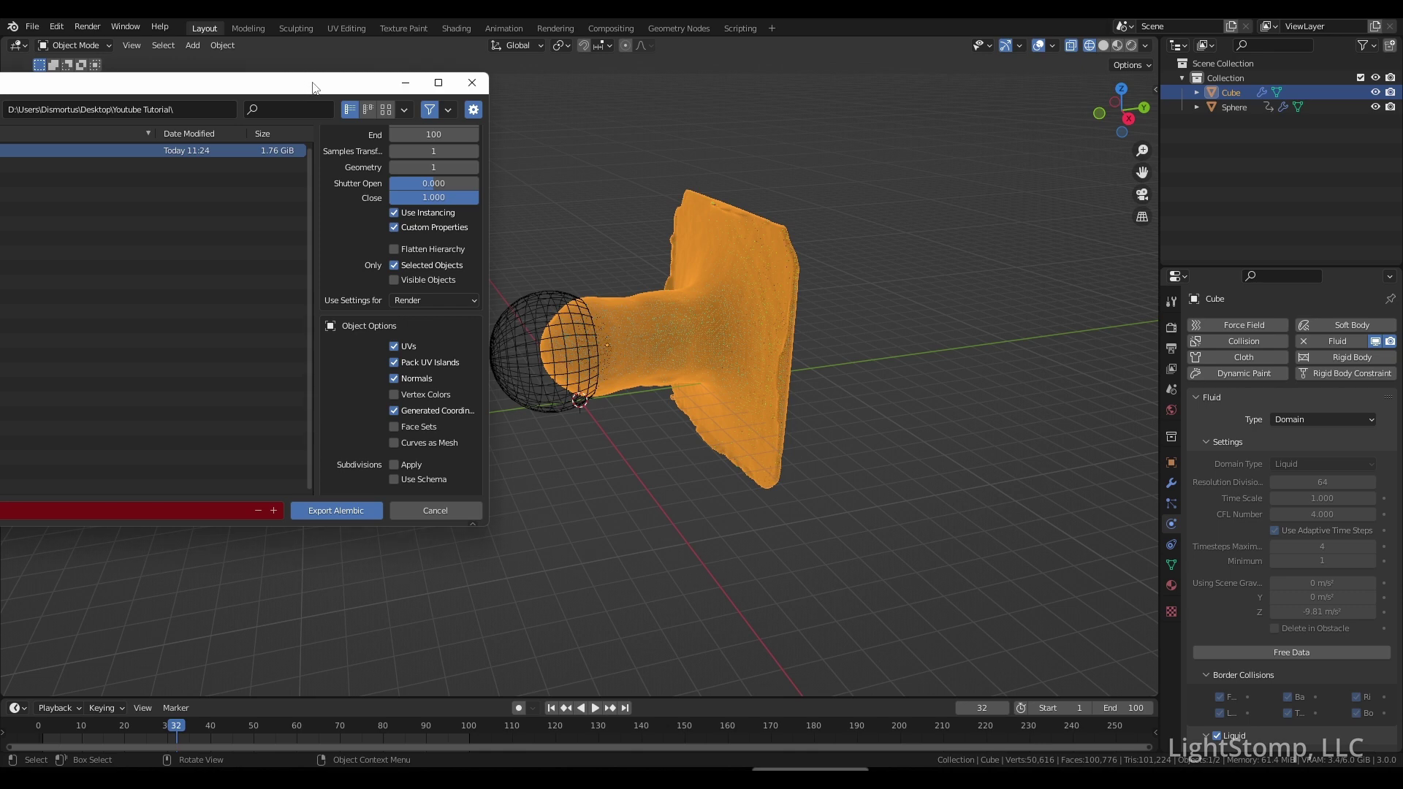
pyautogui.moveTo(306, 86); pyautogui.dragTo(650, 94)
# Export only selected objects, without particles or hair, to FluidTest02.abc
pyautogui.click(782, 277)
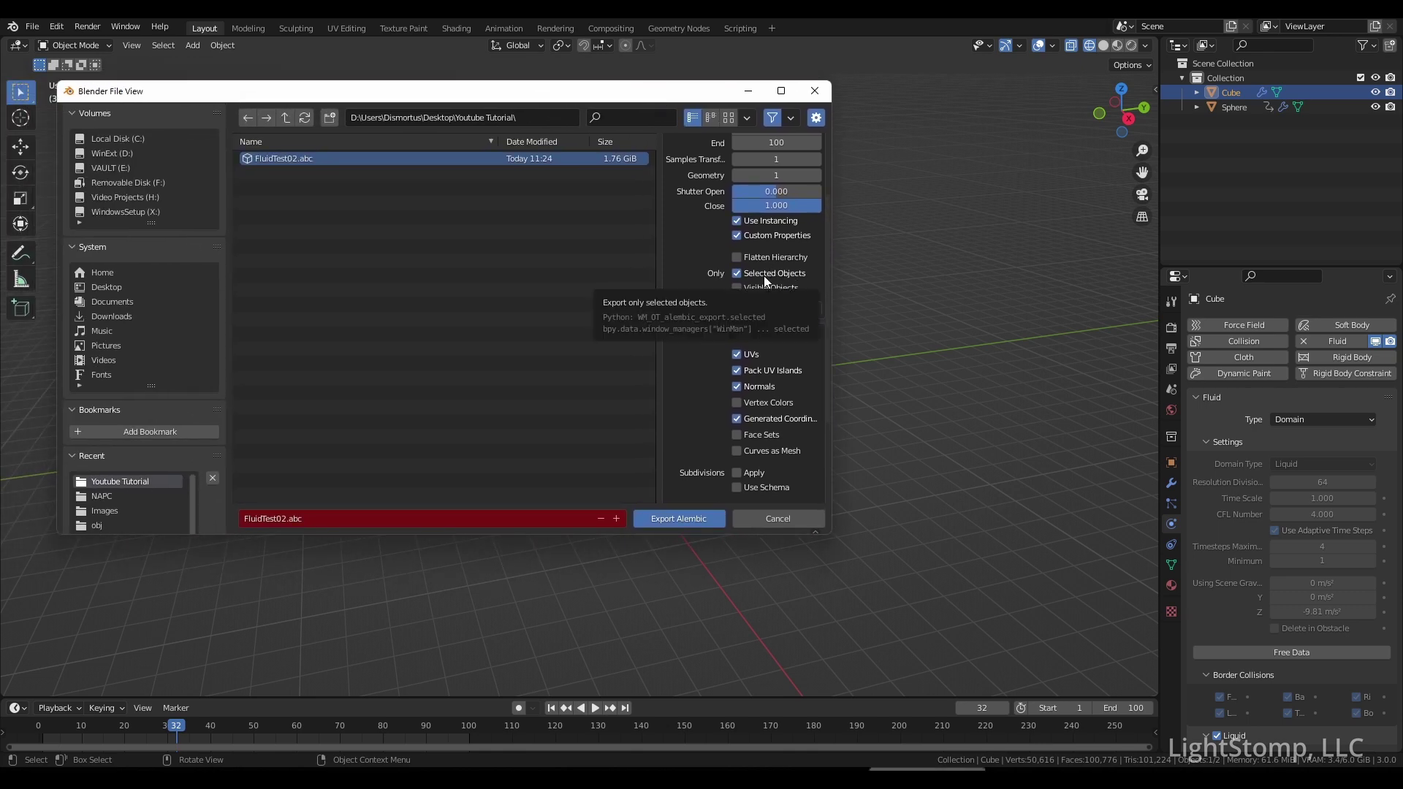
pyautogui.scroll(-5, 765, 335)
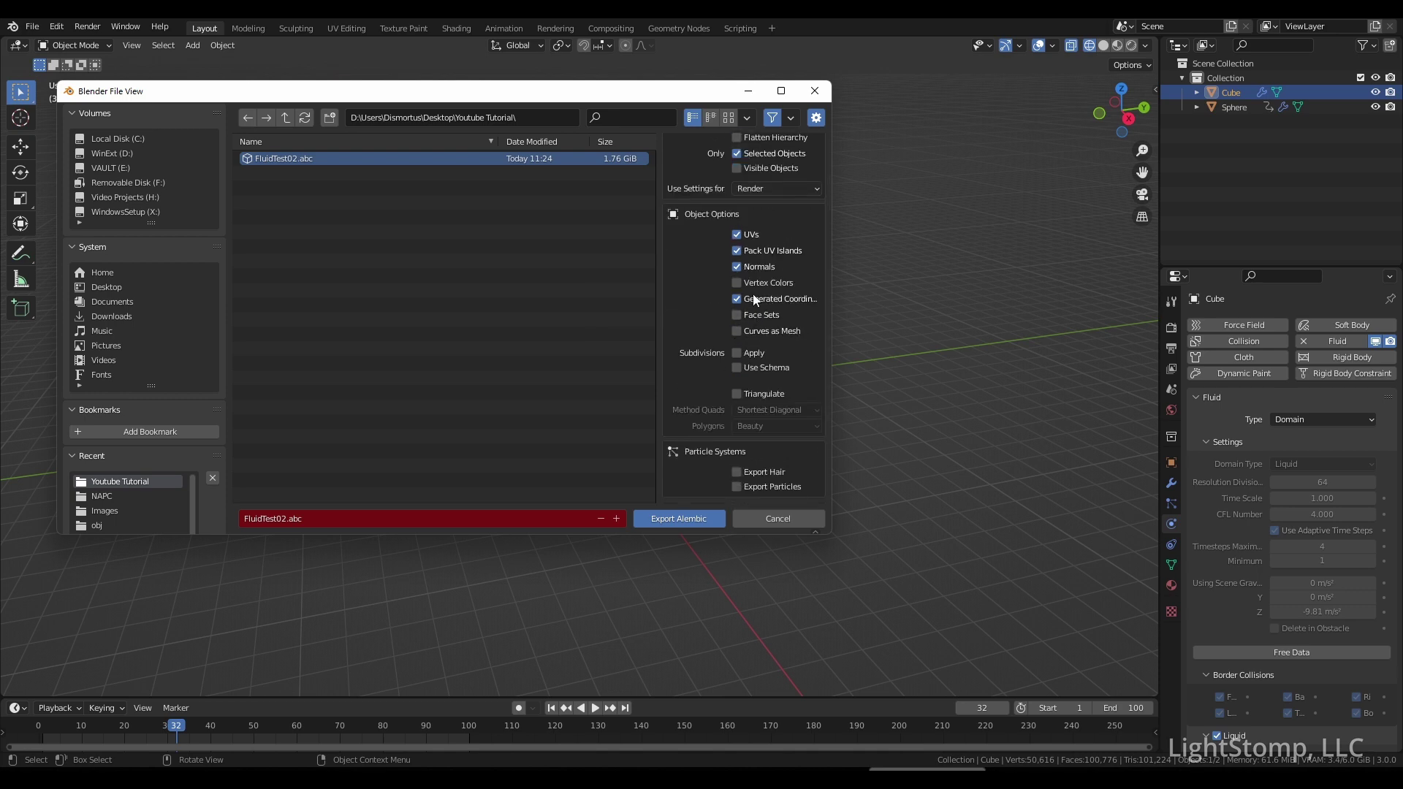
pyautogui.click(755, 487)
pyautogui.click(755, 474)
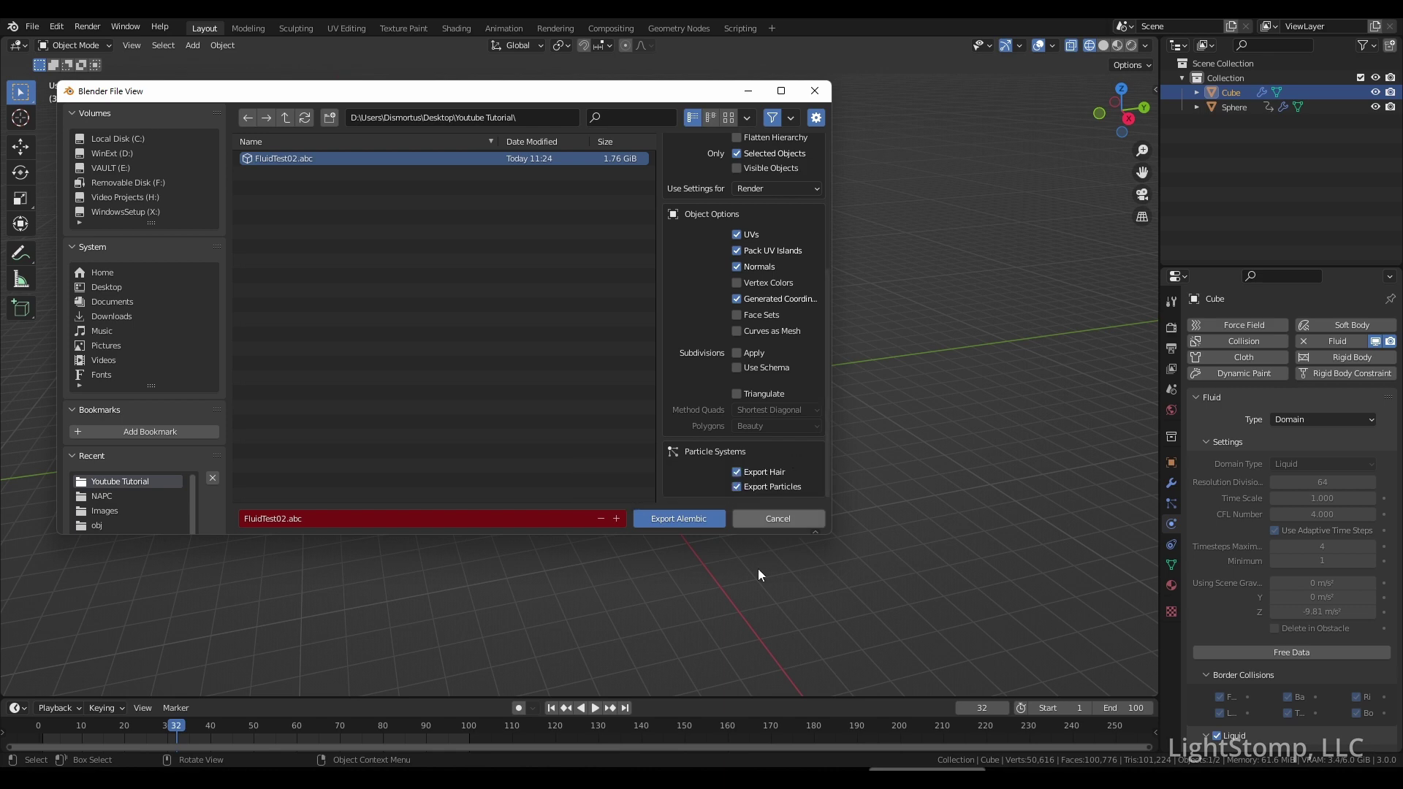
pyautogui.click(764, 486)
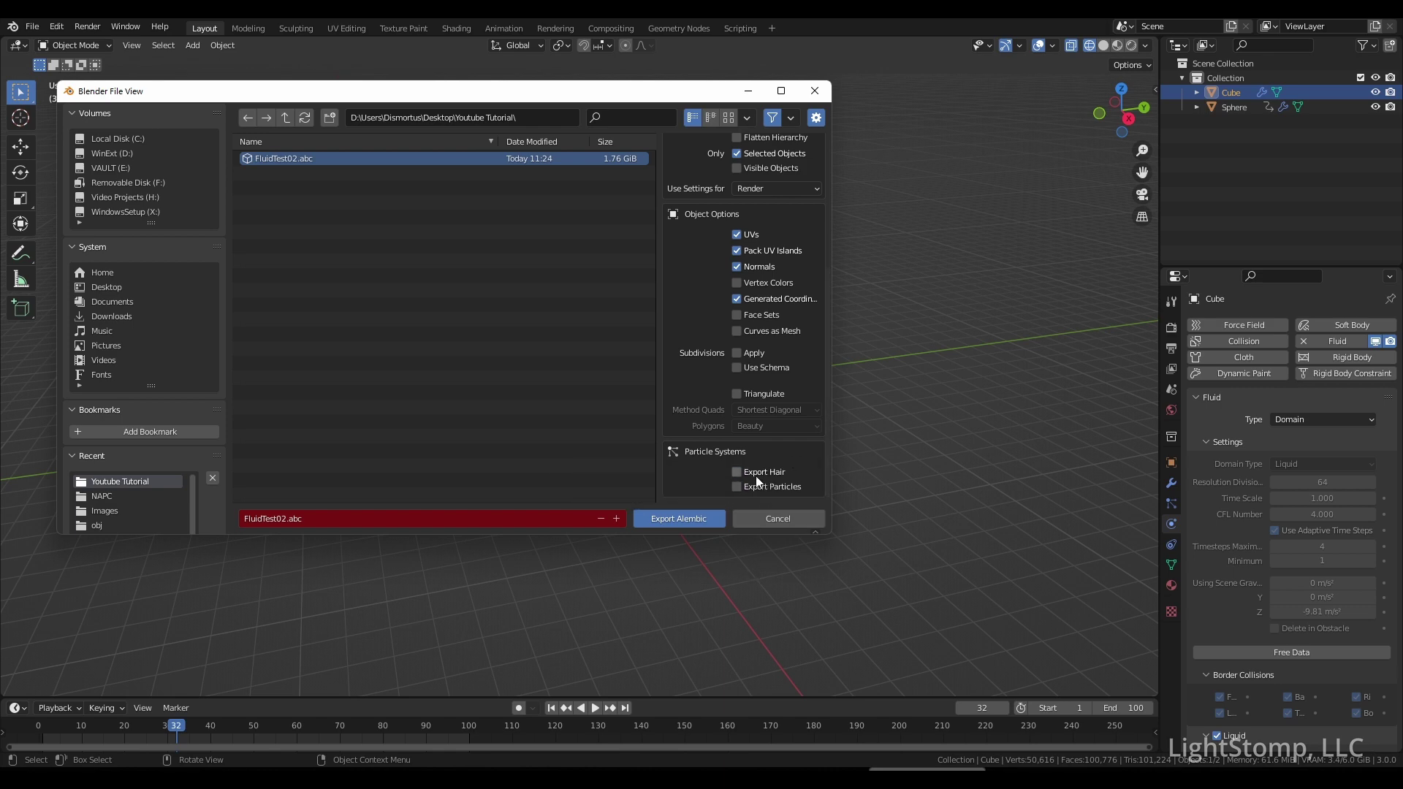
pyautogui.click(755, 474)
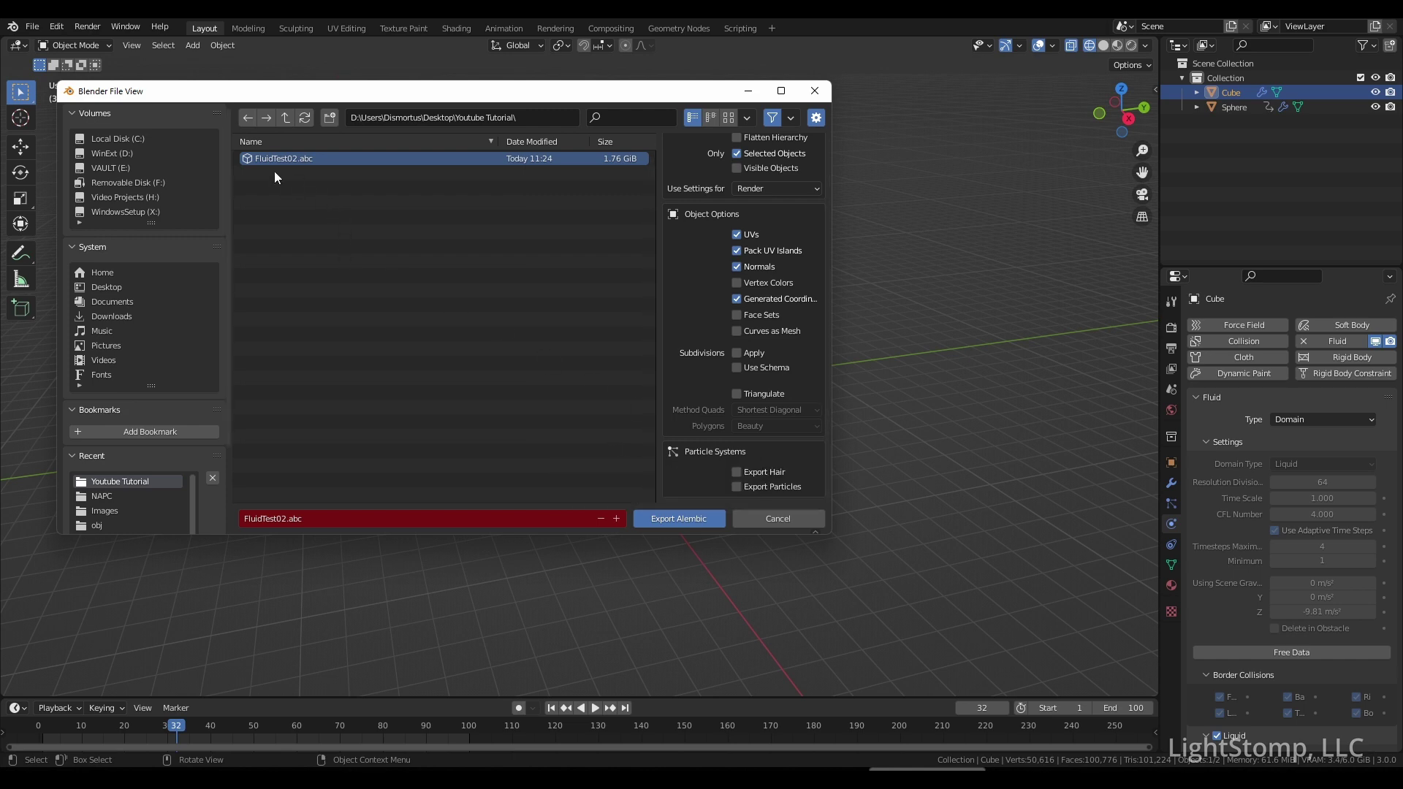
pyautogui.doubleClick(299, 157)
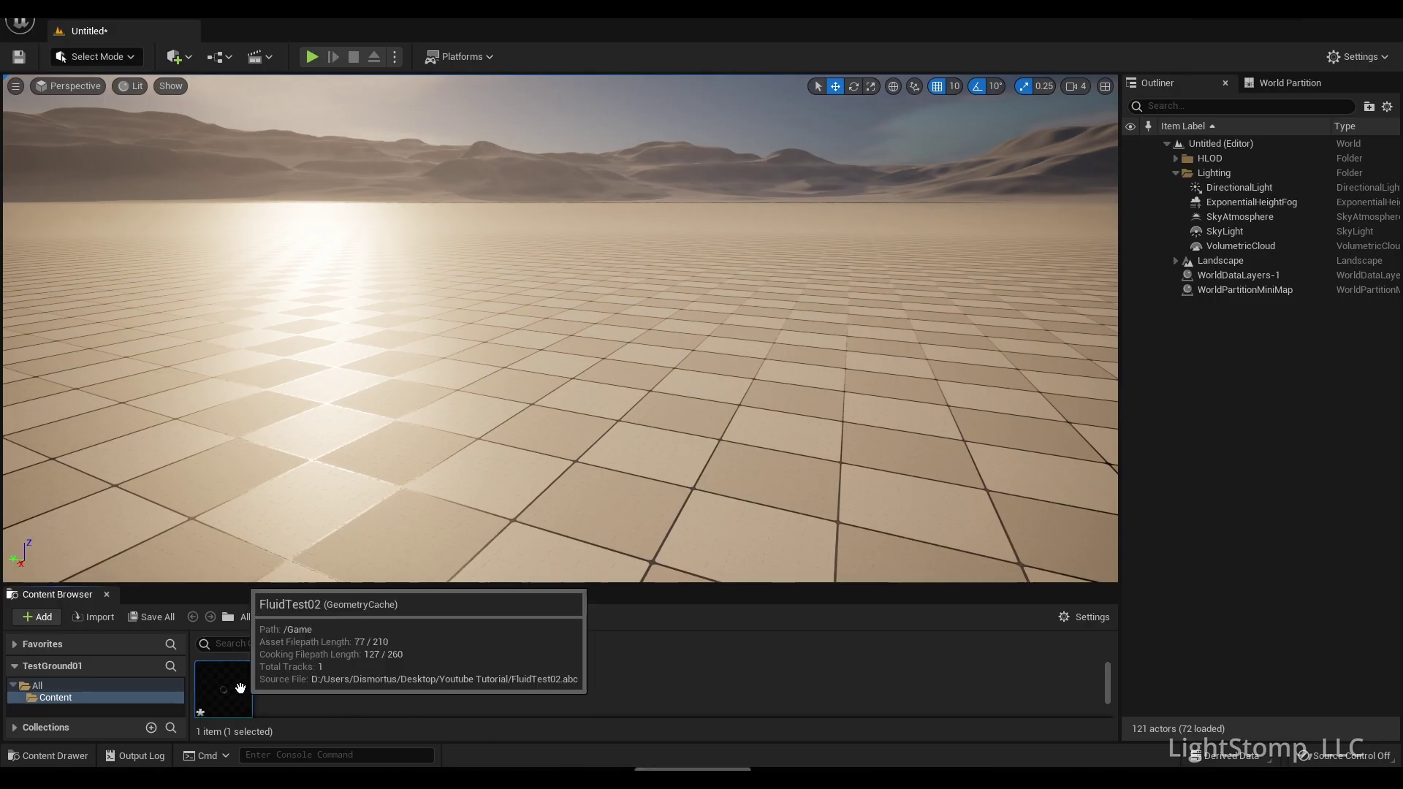
# Force-delete the old FluidTest02 geometry cache from the Content folder
pyautogui.press('Delete')
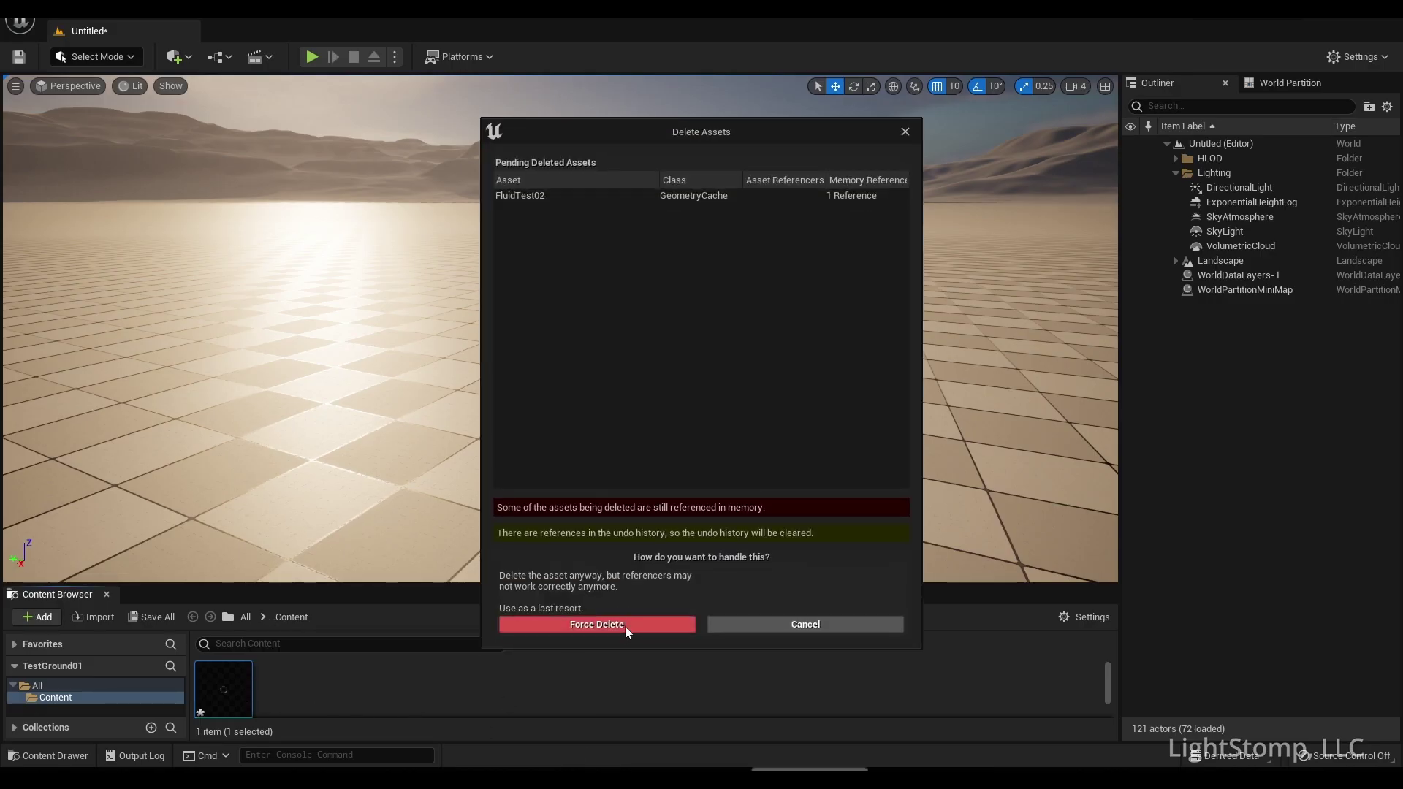
pyautogui.click(625, 625)
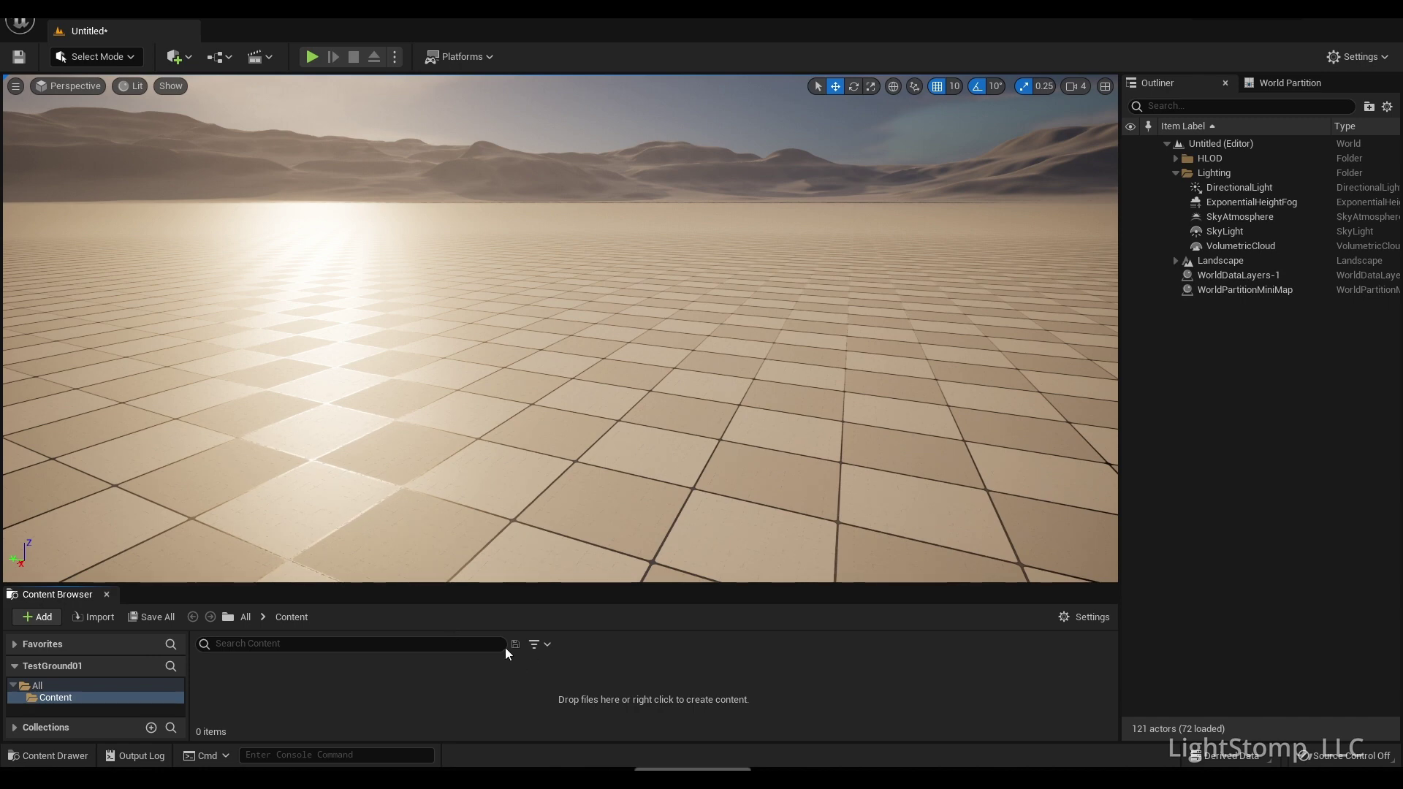
# Import into /Game from the Content Browser, choosing FluidTest02.abc from the Youtube Tutorial folder
pyautogui.rightClick(488, 689)
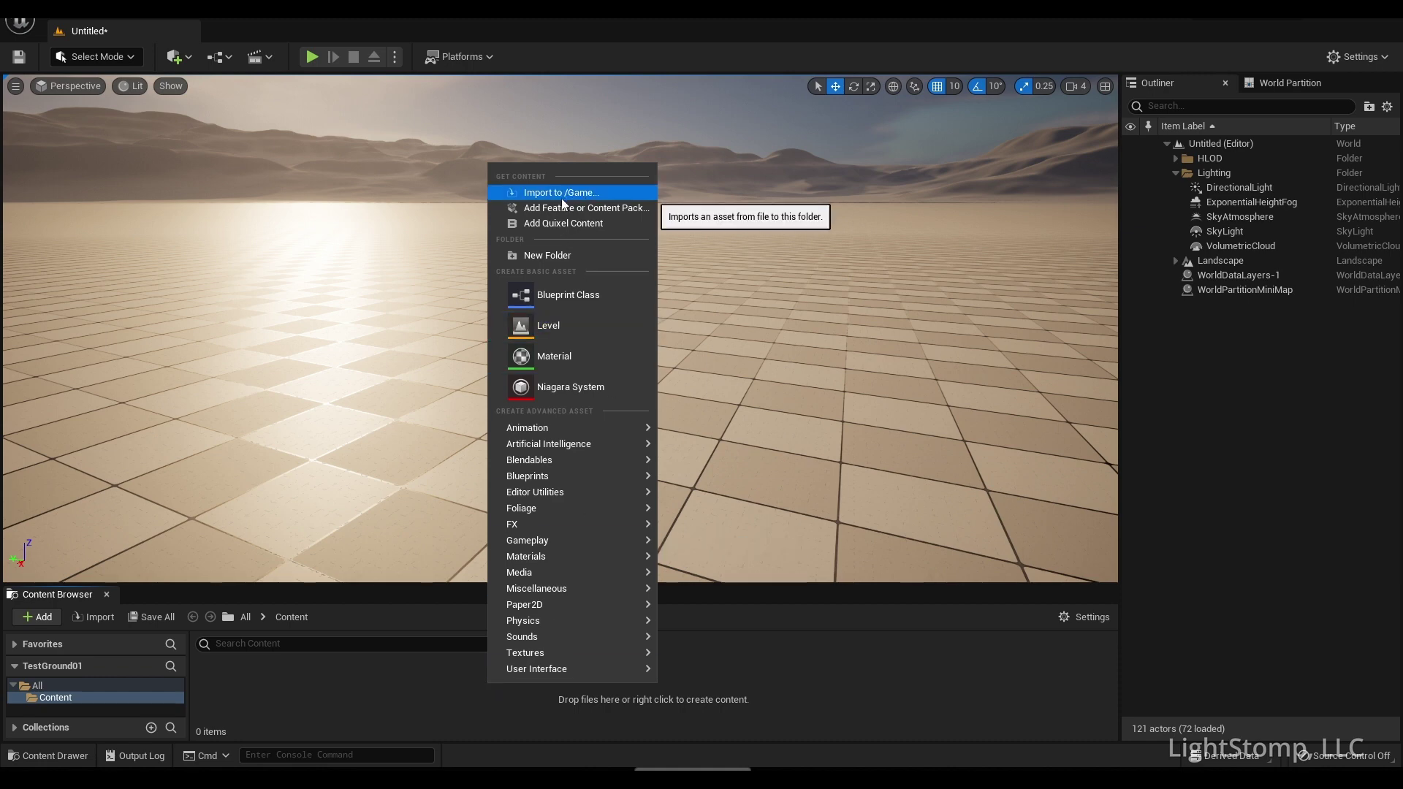
pyautogui.click(581, 193)
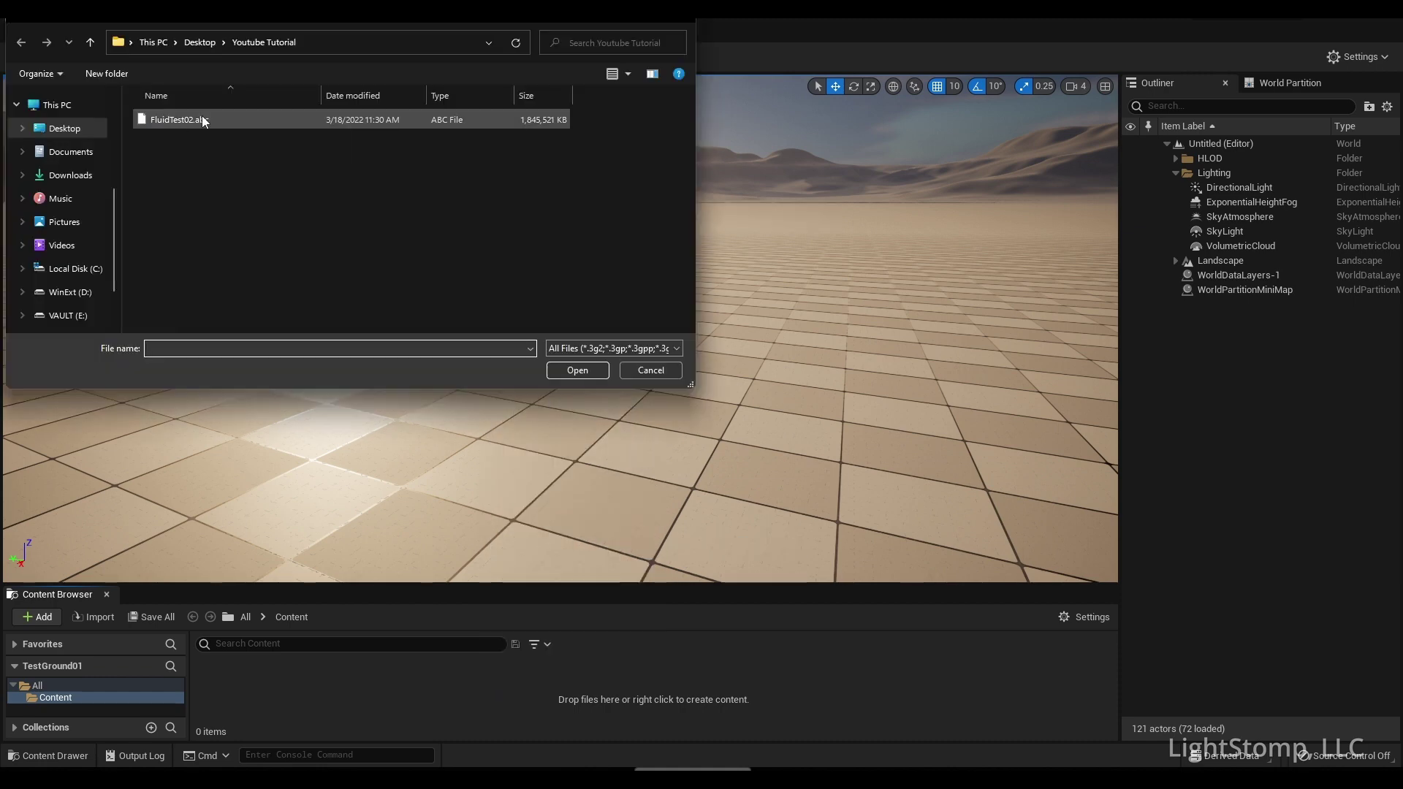
pyautogui.doubleClick(269, 119)
# Set the Alembic import type to Geometry Cache
pyautogui.scroll(3, 855, 444)
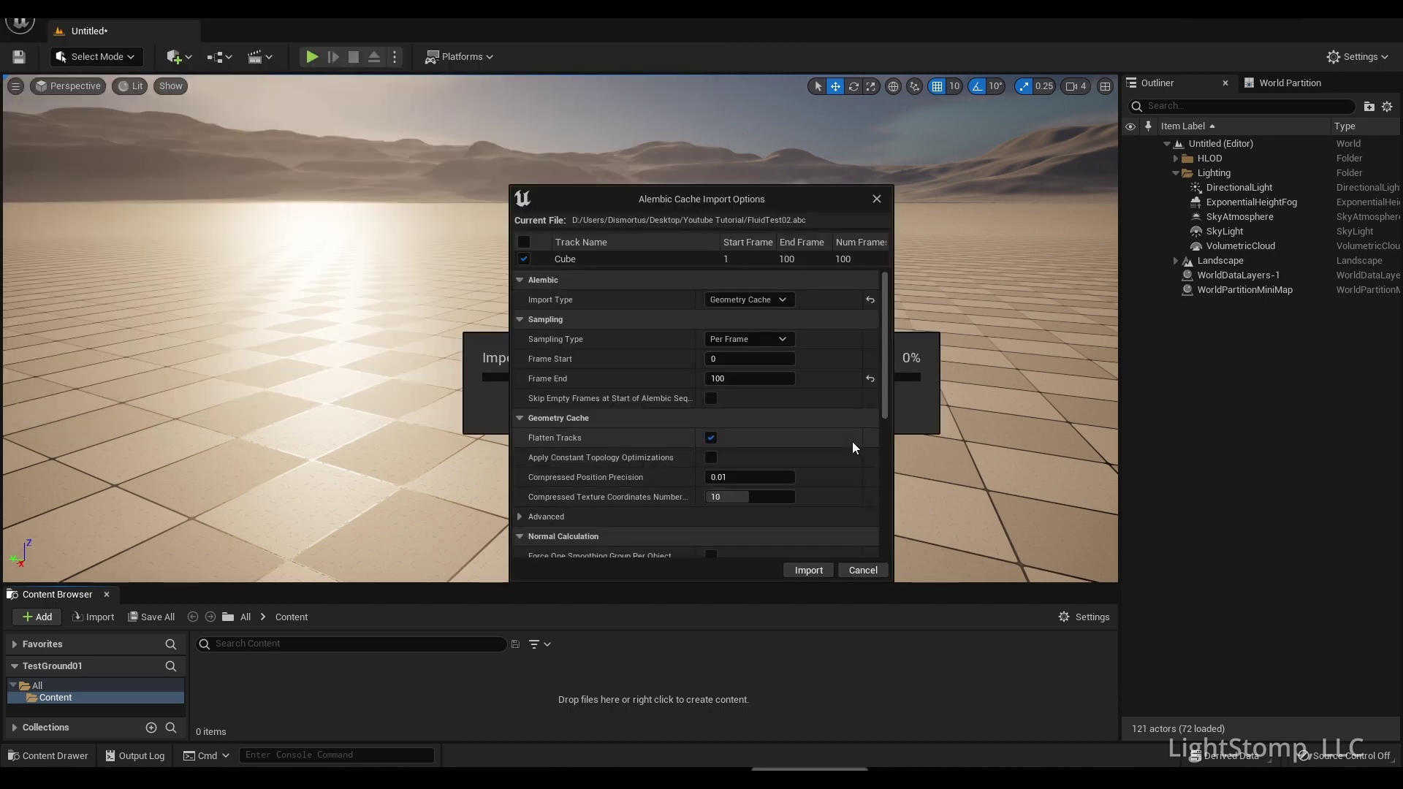
pyautogui.click(758, 301)
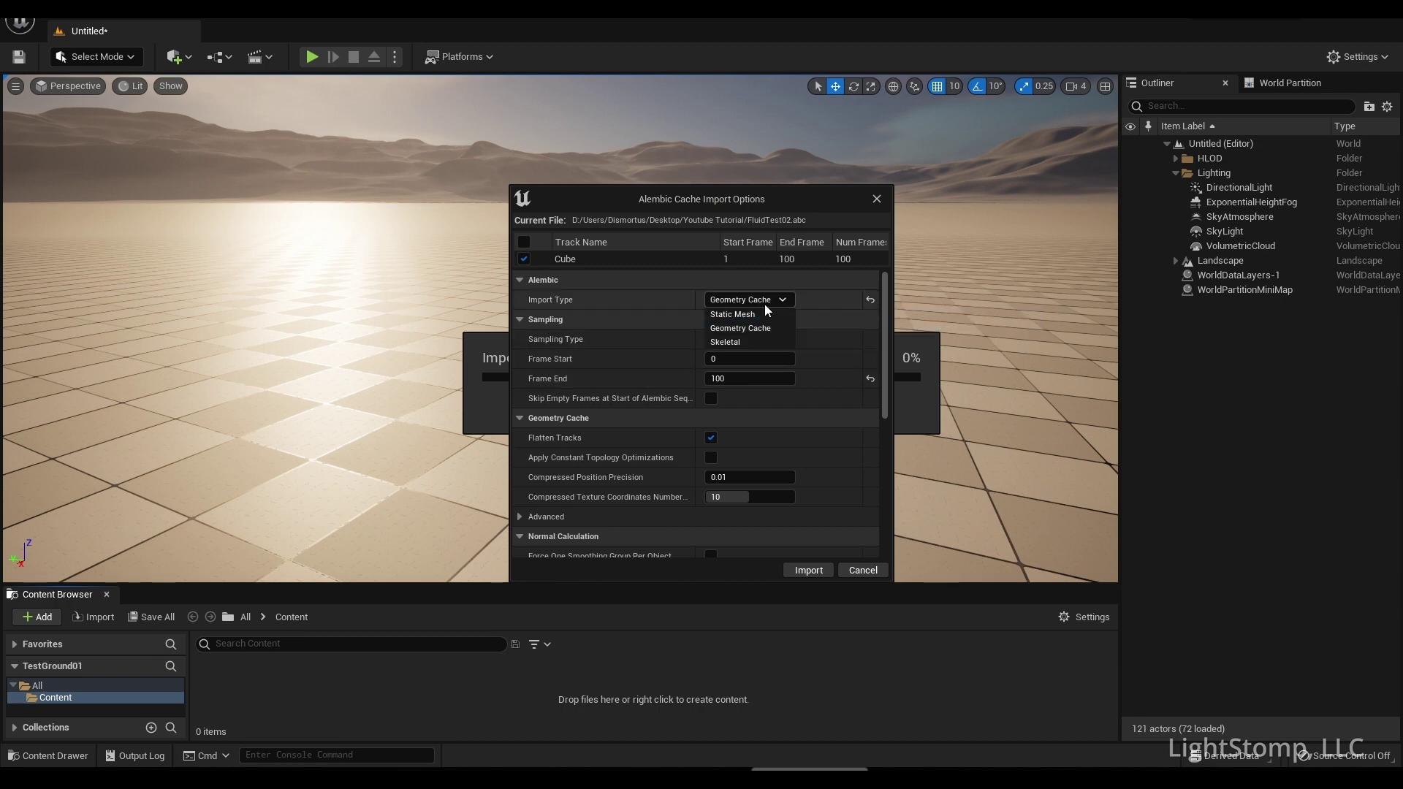
pyautogui.click(757, 313)
pyautogui.click(749, 299)
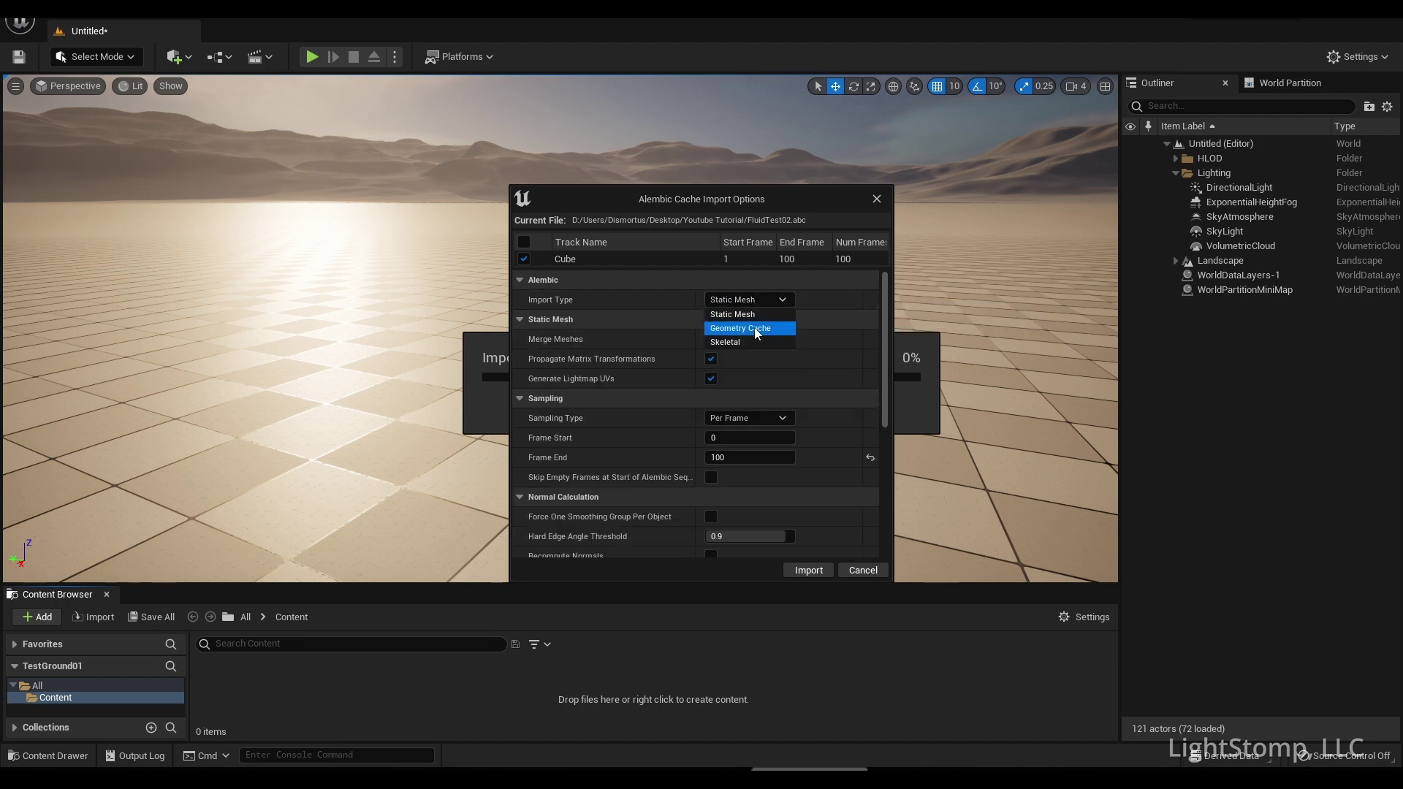
pyautogui.click(752, 329)
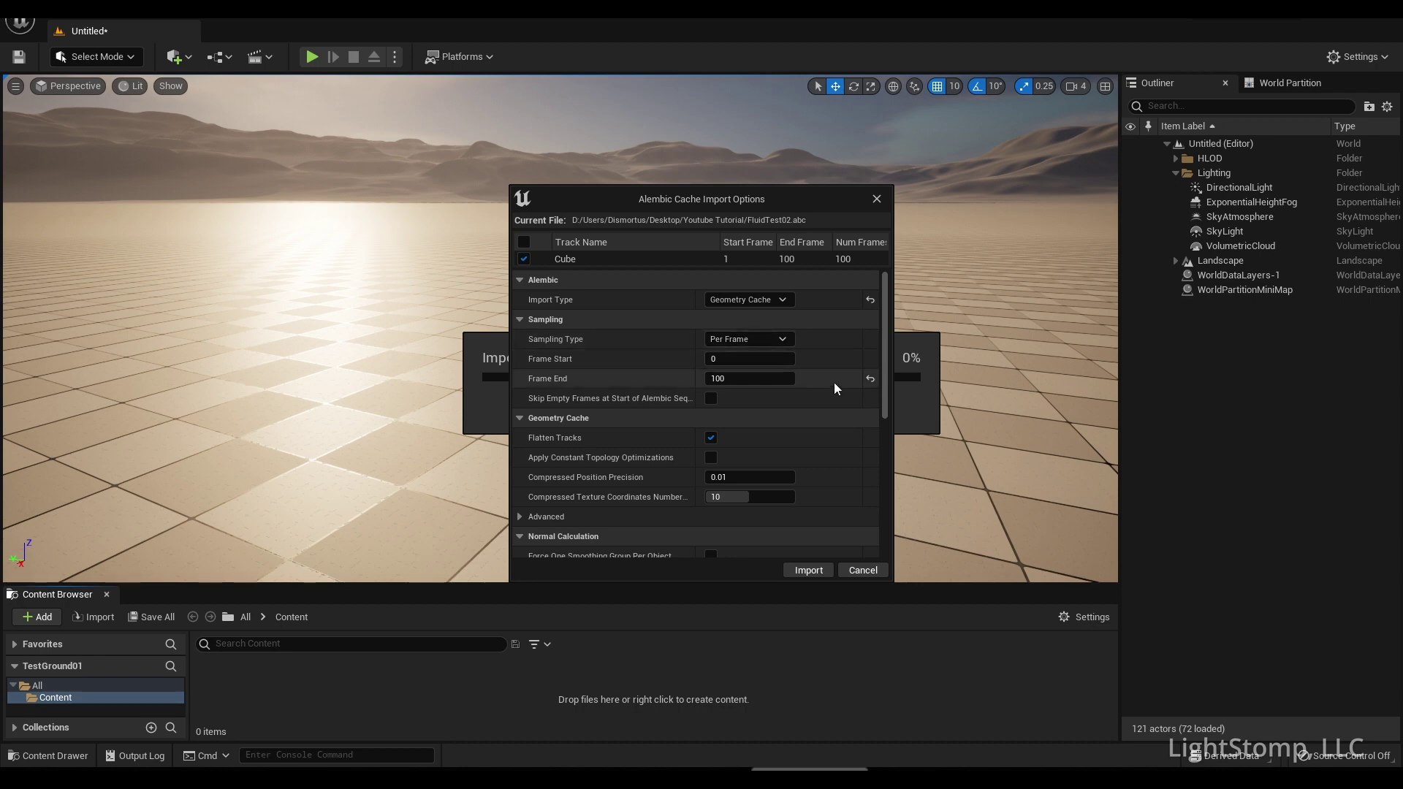
# Set conversion scale to 50.0 on X, Y and Z, then import
pyautogui.scroll(-2, 833, 394)
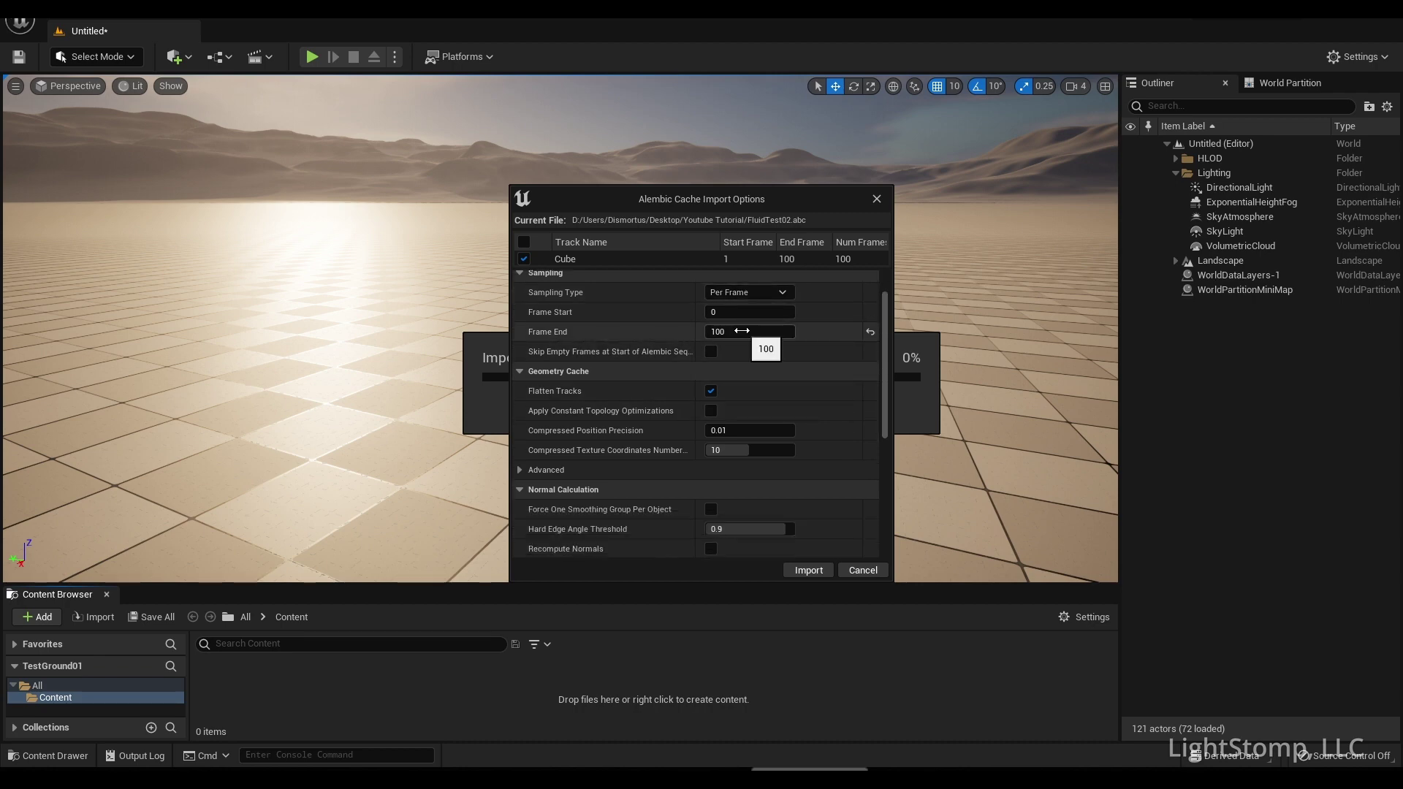
pyautogui.scroll(-6, 751, 433)
pyautogui.click(780, 449)
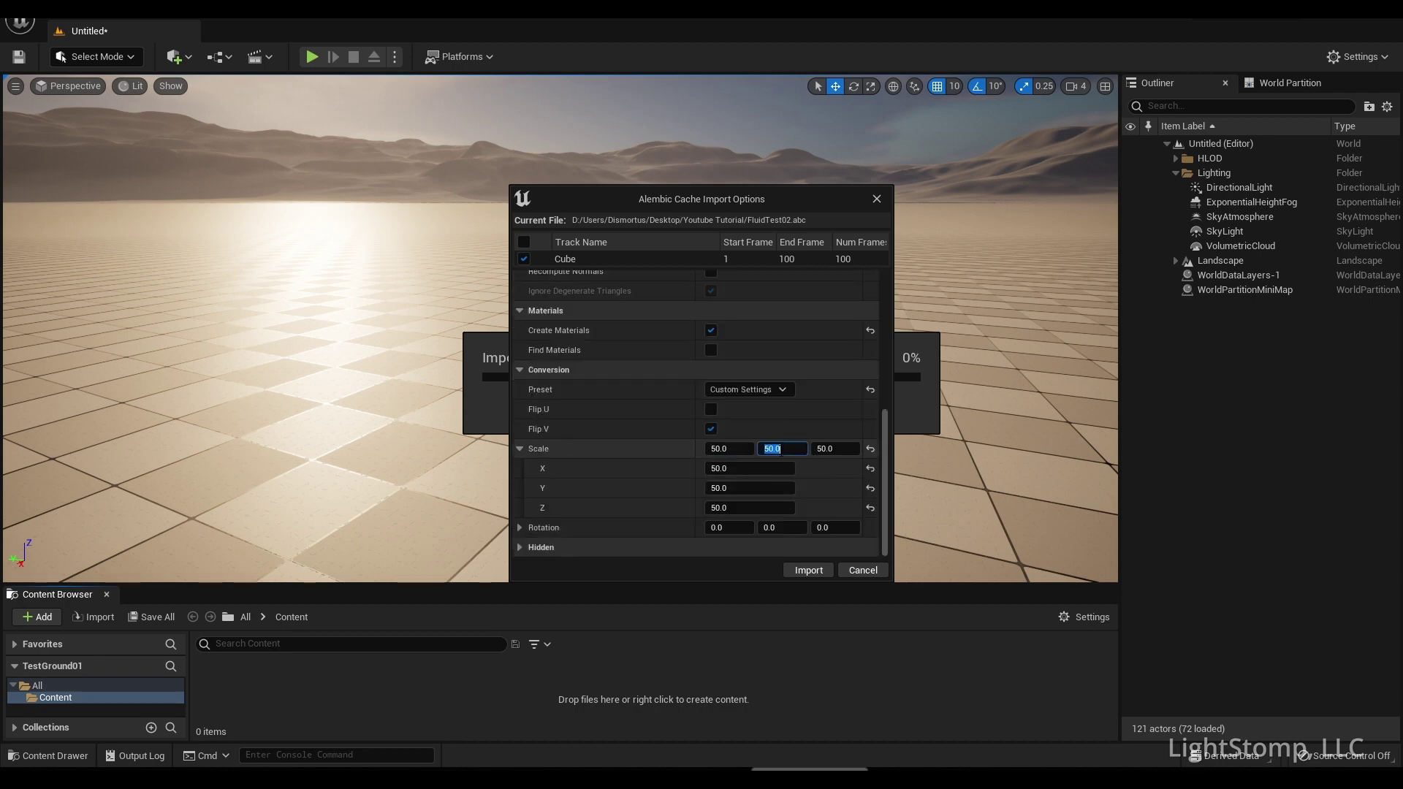
pyautogui.click(827, 448)
pyautogui.click(746, 488)
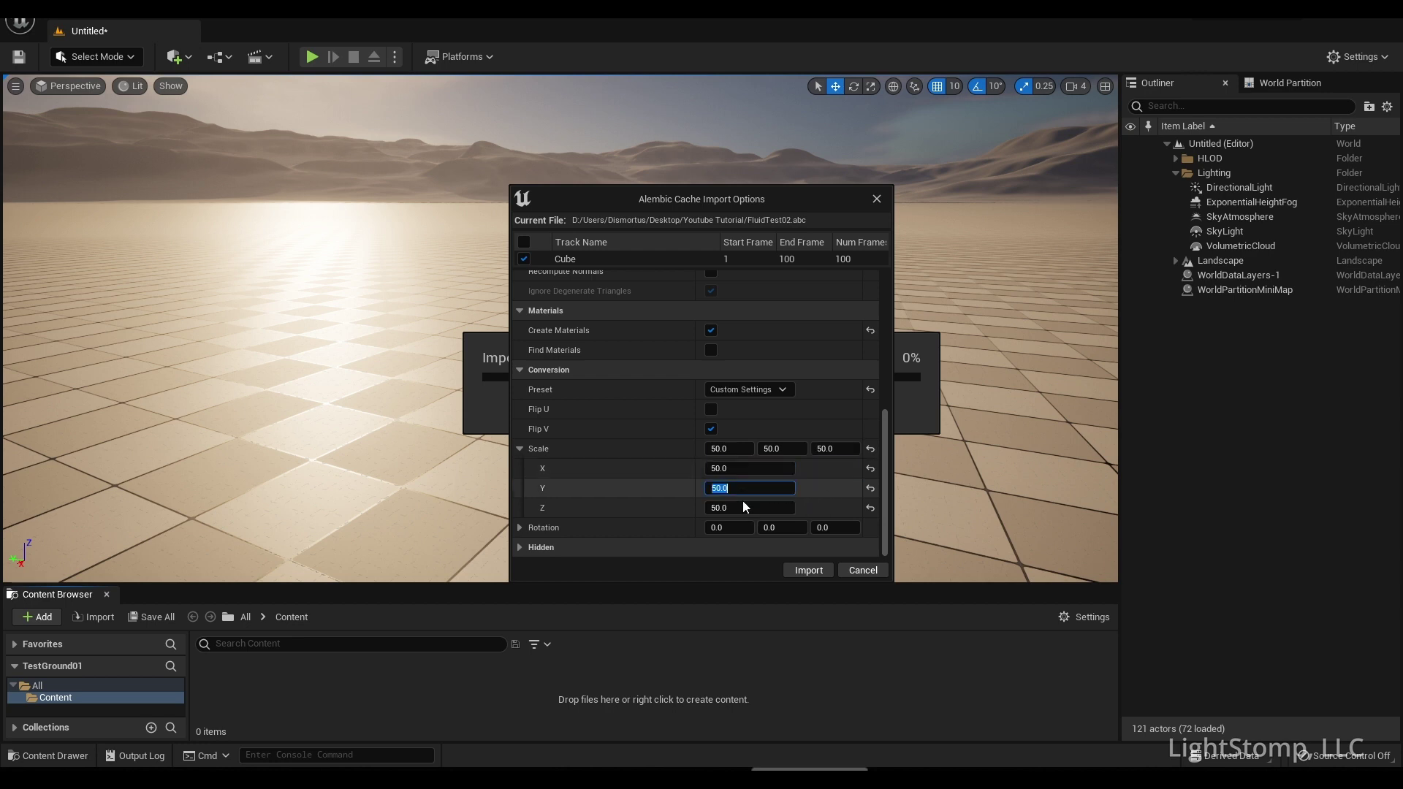
pyautogui.press('Return')
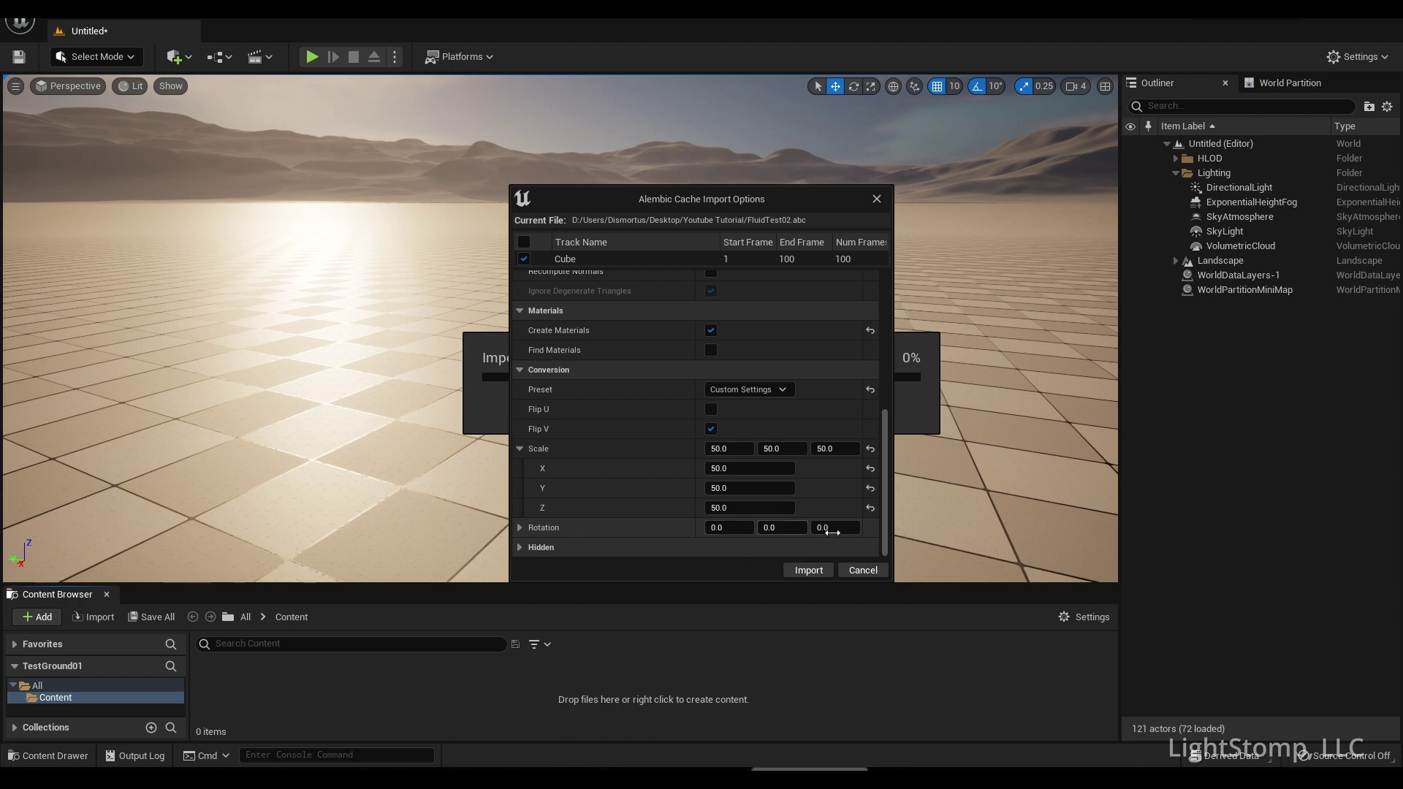
pyautogui.click(806, 571)
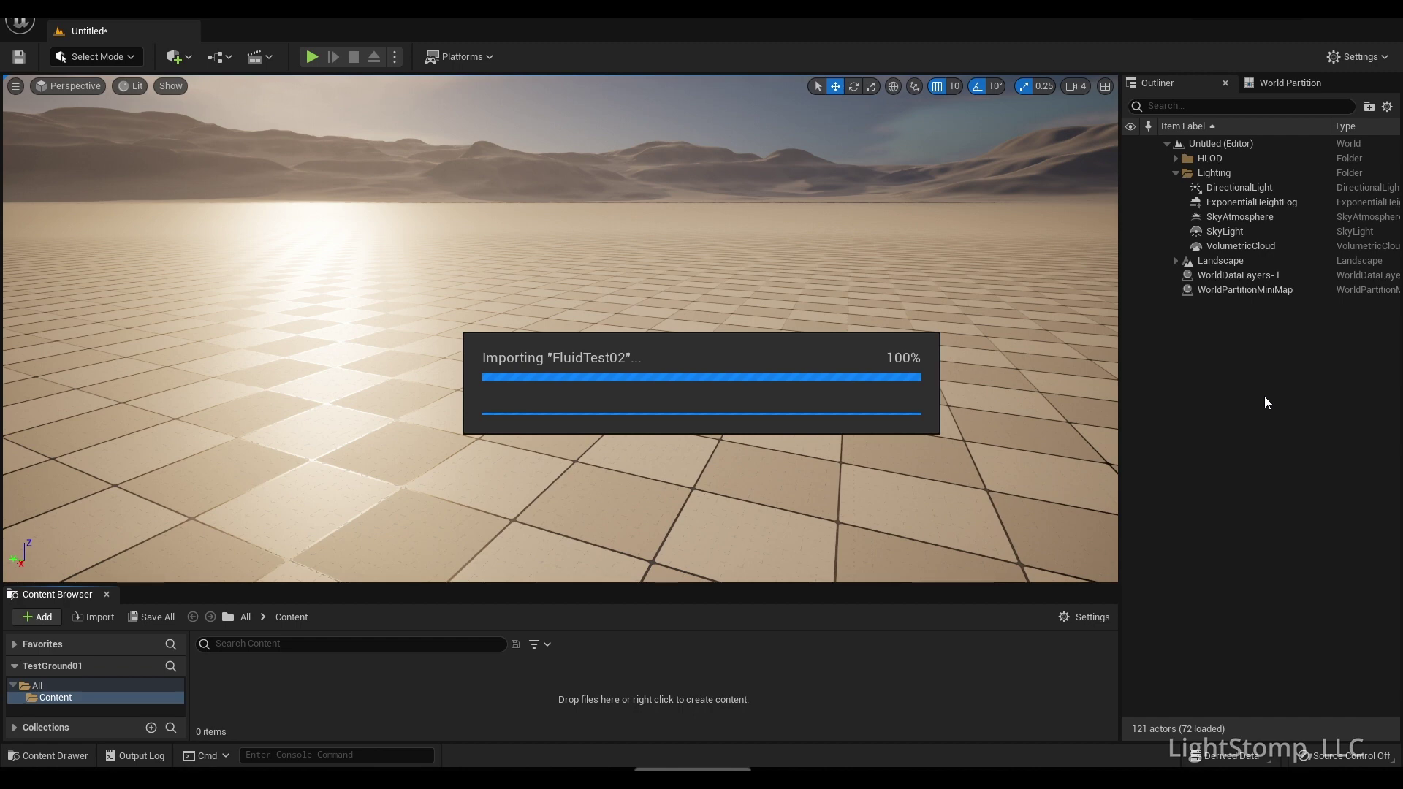
# Place FluidTest02 in the level above the floor and play the level
pyautogui.moveTo(206, 691)
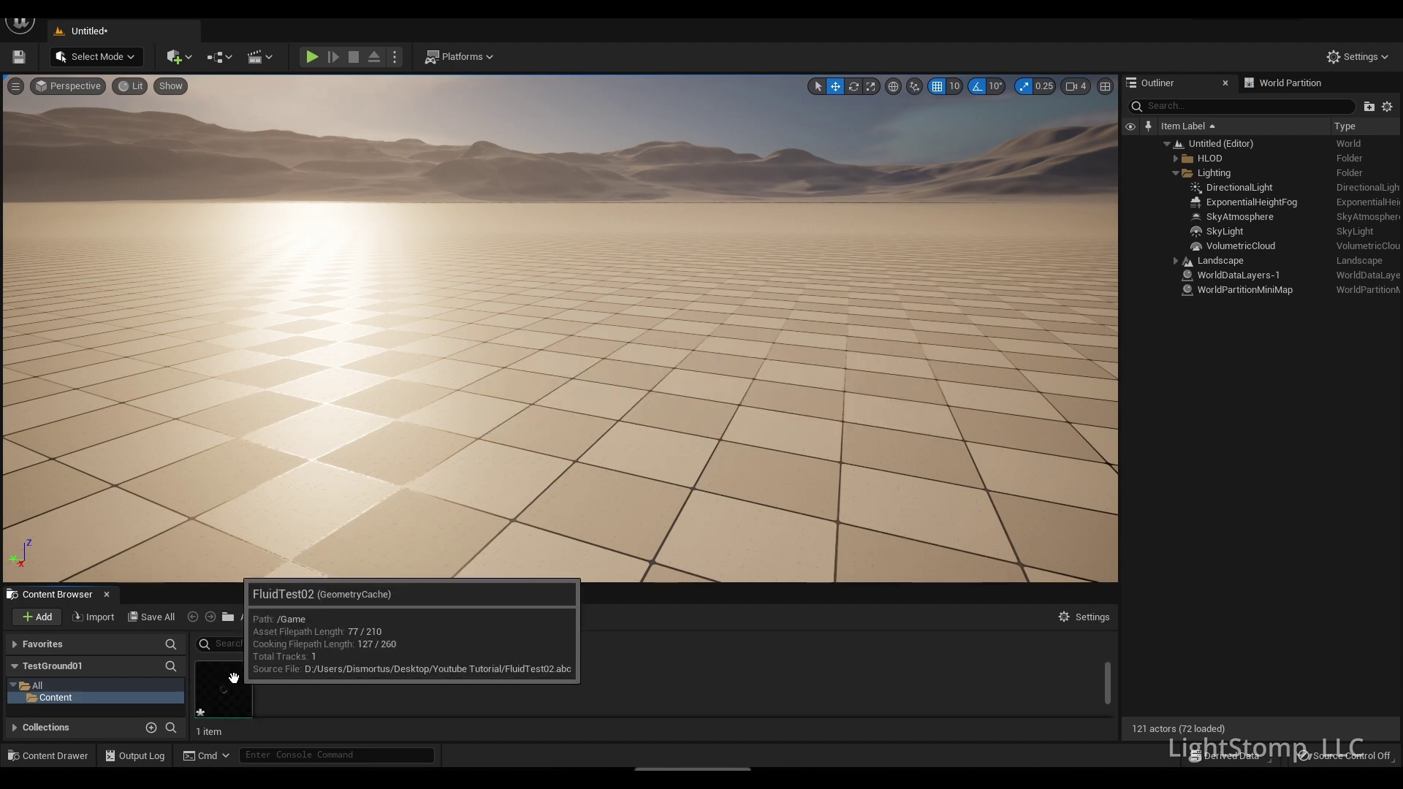
pyautogui.moveTo(206, 691); pyautogui.dragTo(598, 275)
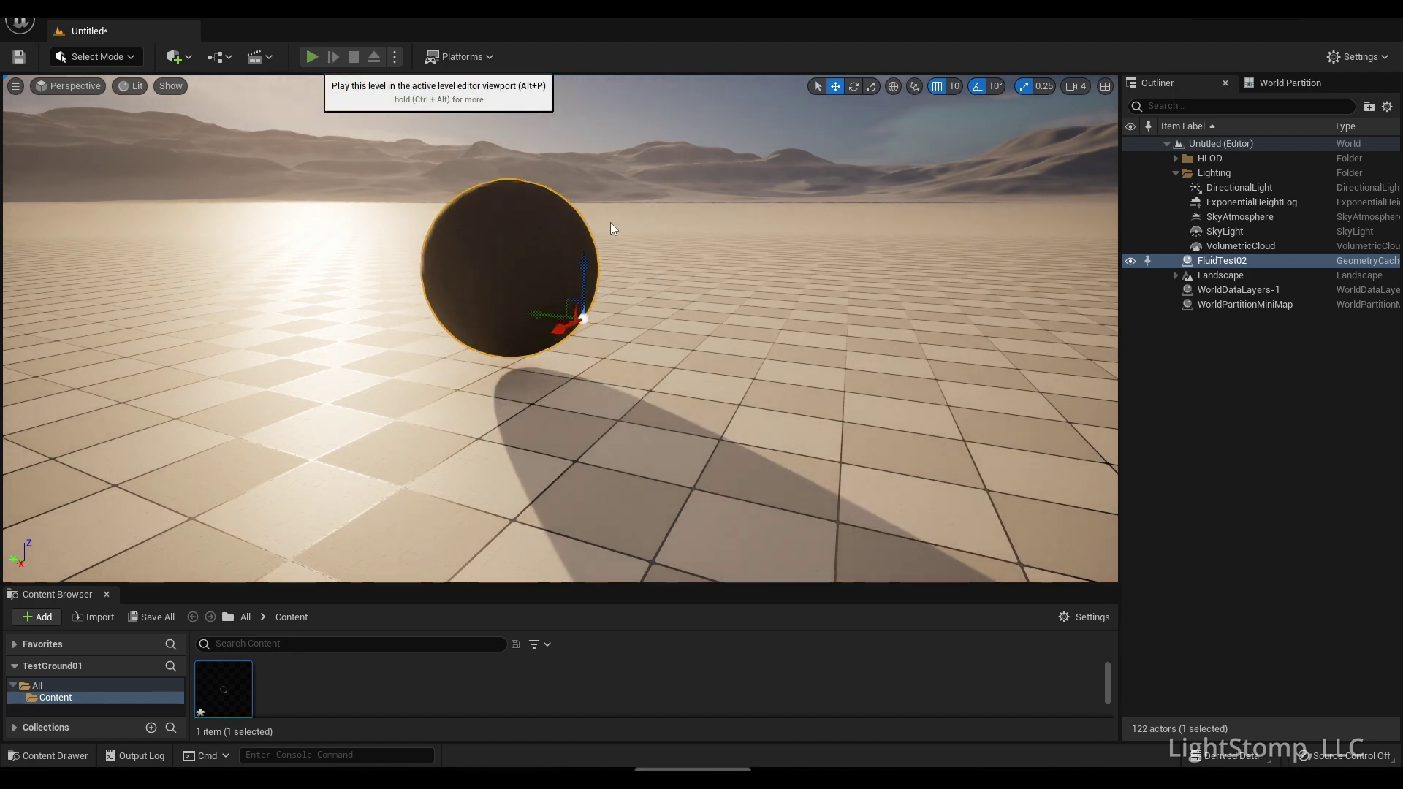
pyautogui.click(312, 57)
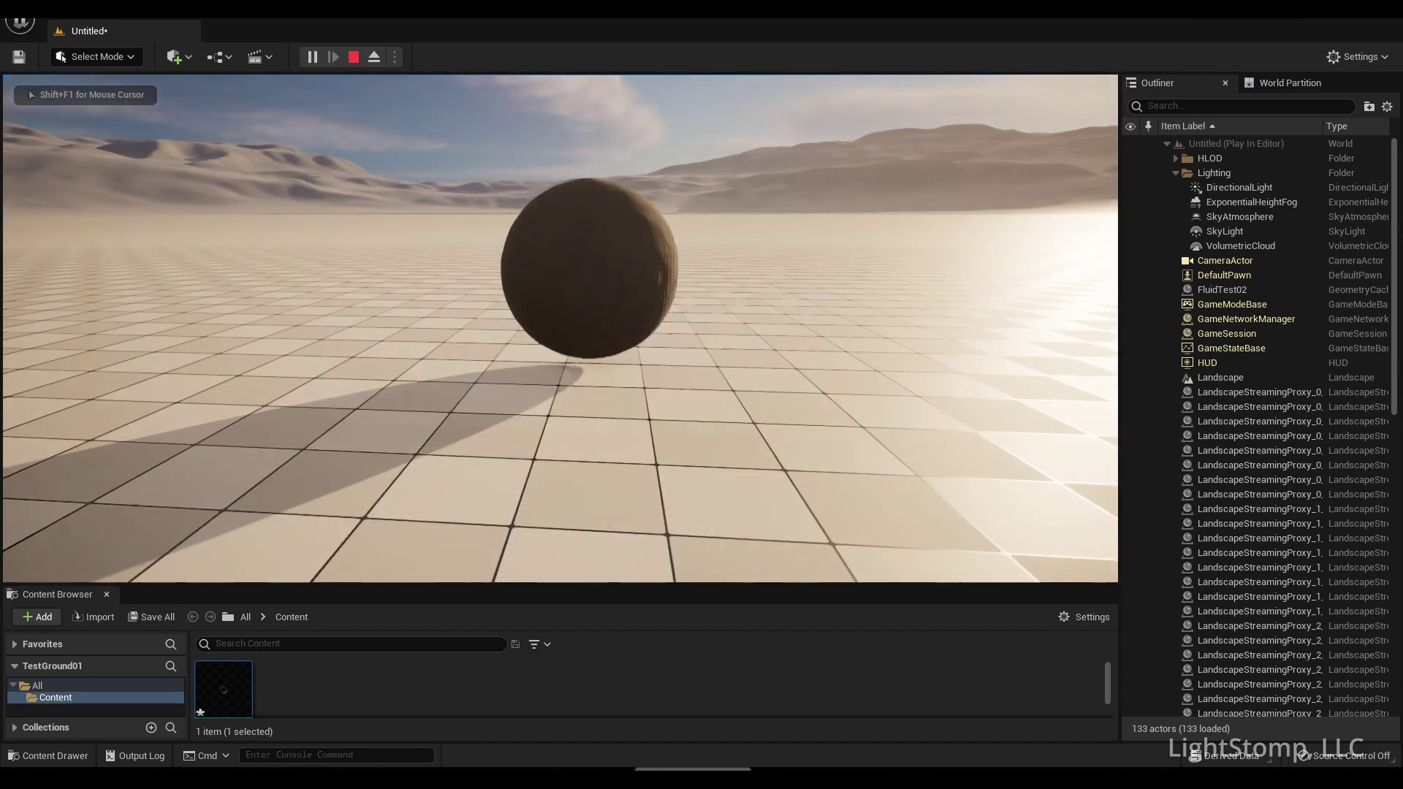
# Lift the FluidTest02 sphere higher along Z and replay the level with Alt+P
pyautogui.press('Escape')
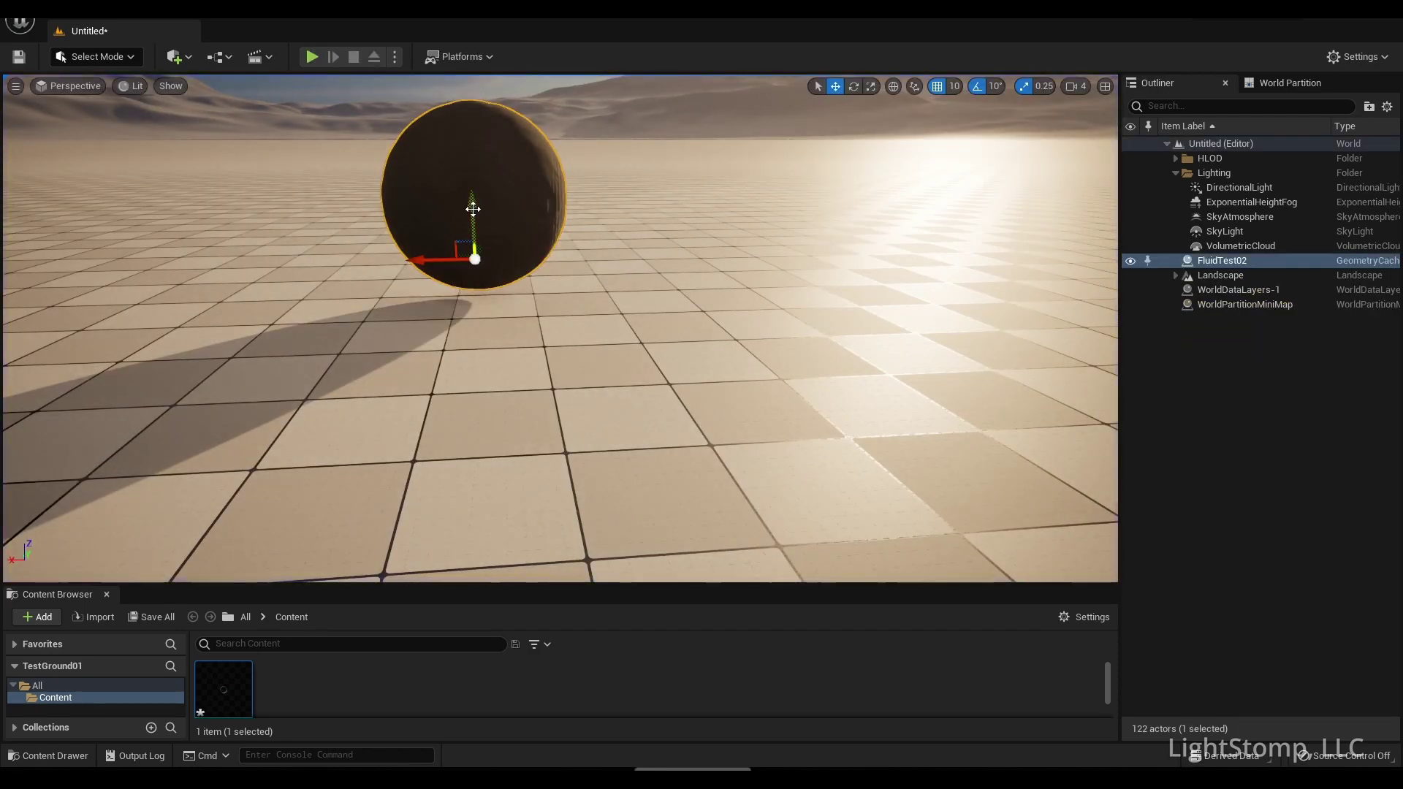
pyautogui.moveTo(472, 219); pyautogui.dragTo(471, 128)
pyautogui.hotkey('alt', 'p')
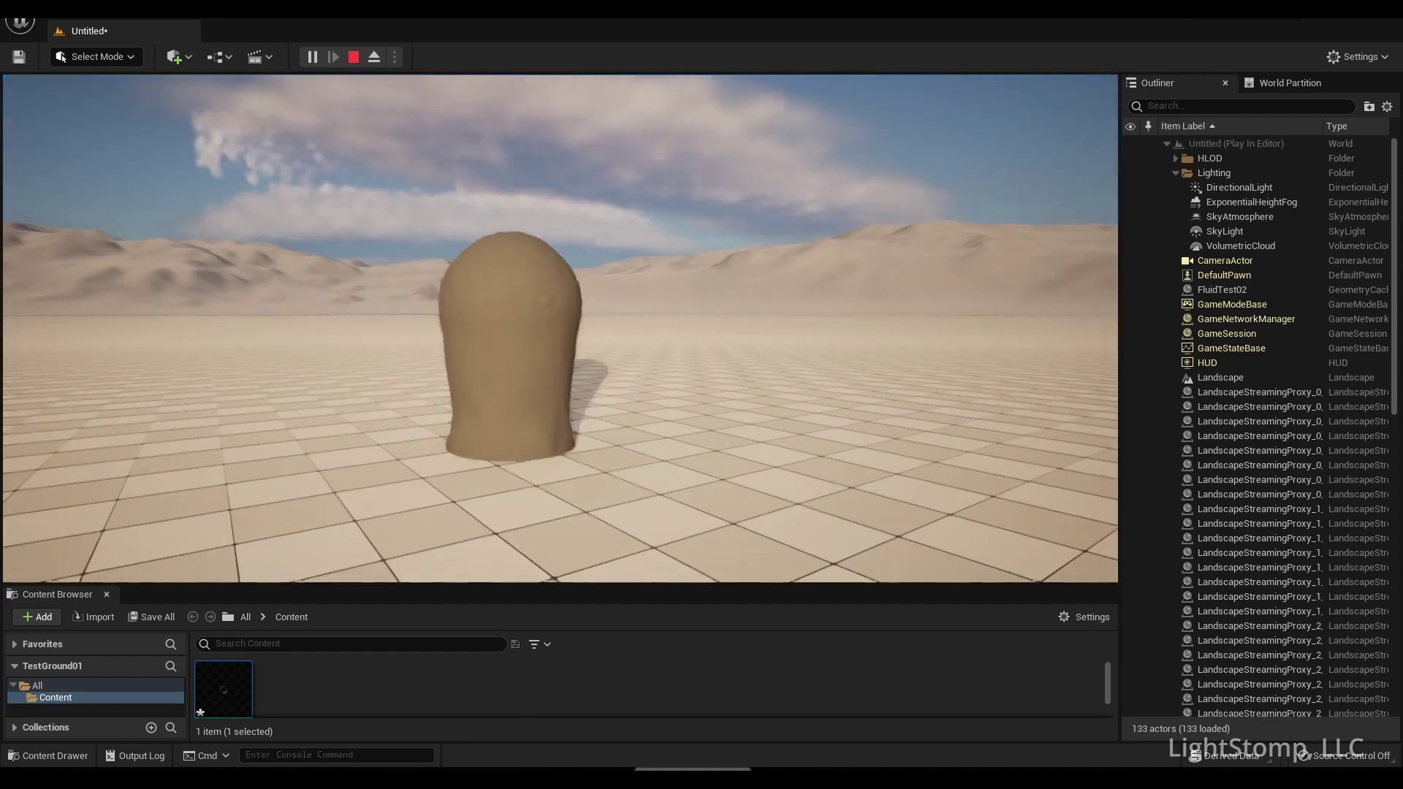
pyautogui.press('Escape')
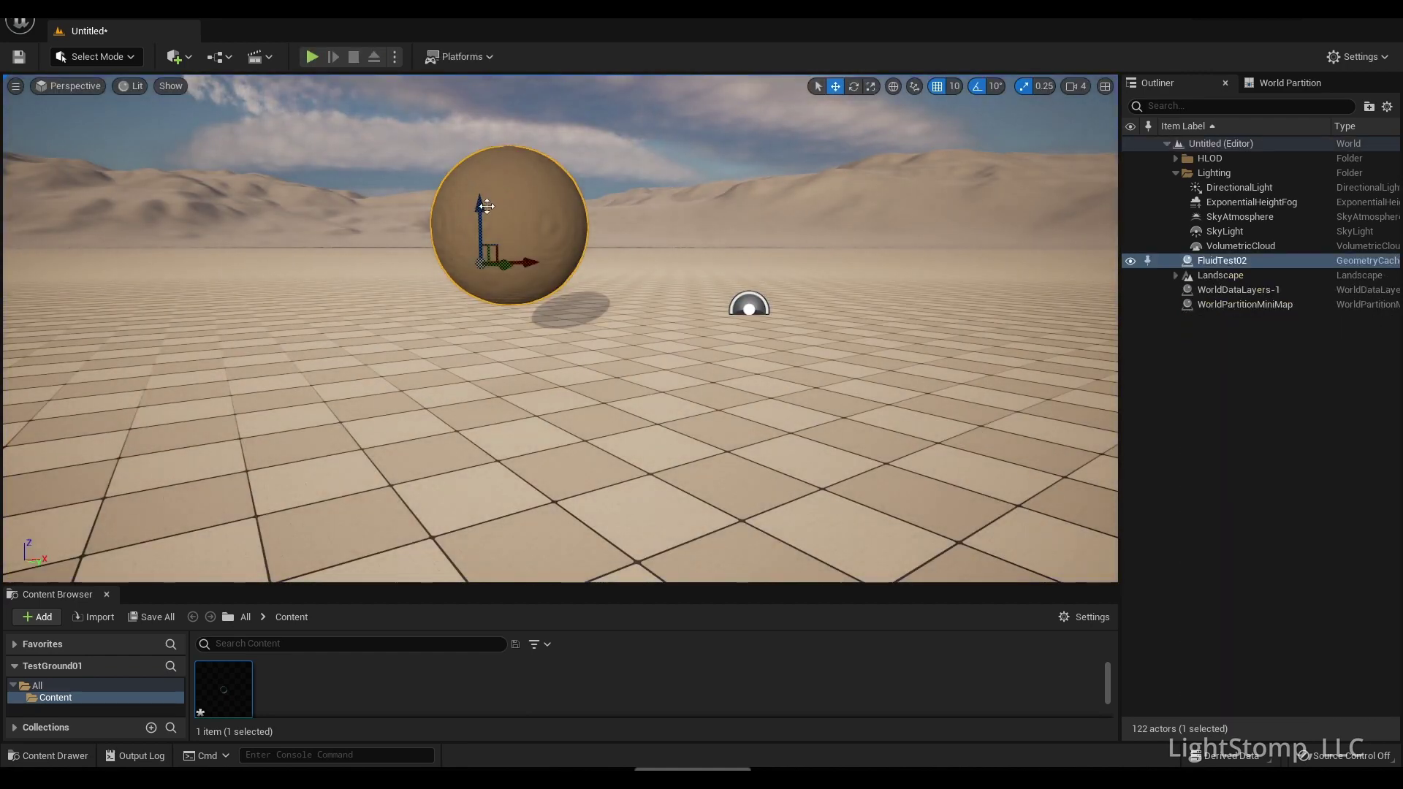